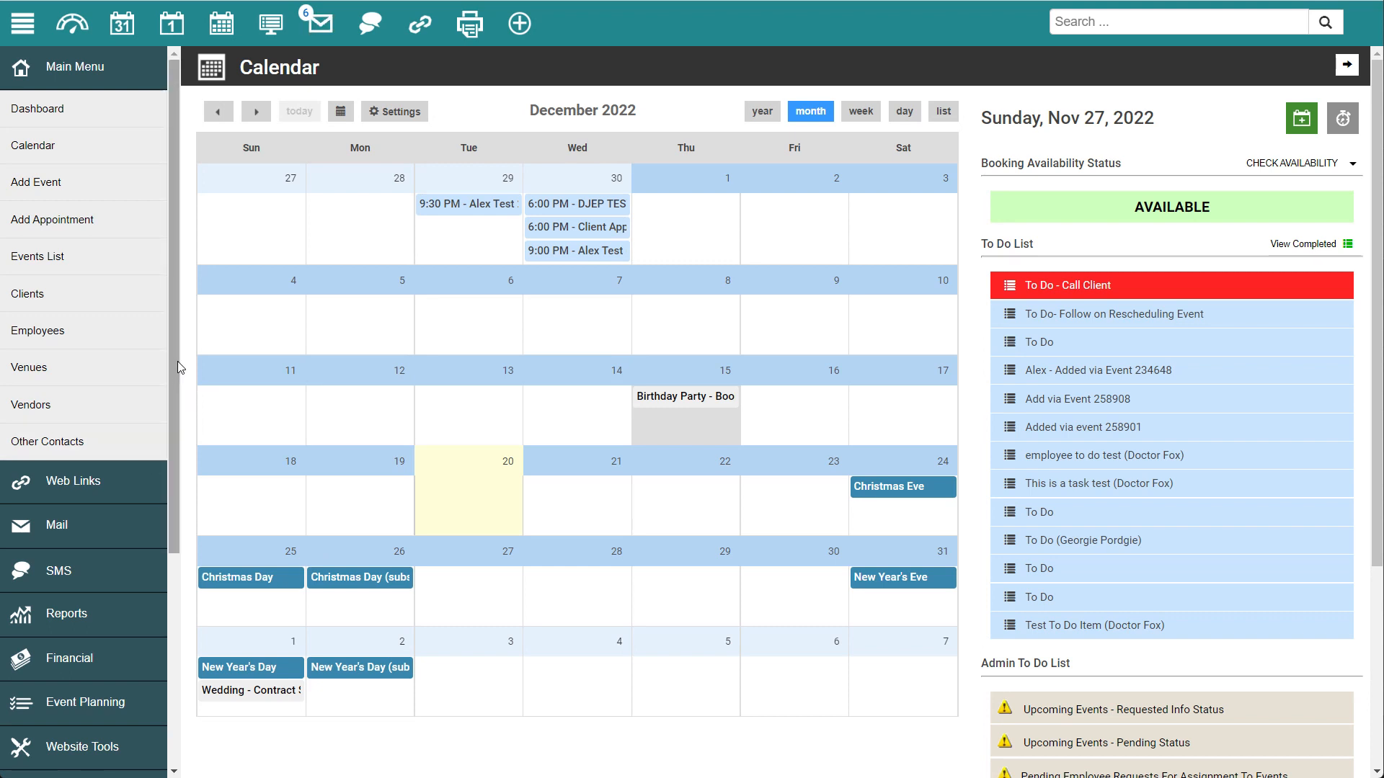
Step: Open the Event Form settings in the application setup
{"action": "left_click_drag", "start_coordinate": [175, 304], "coordinate": [175, 539]}
{"action": "left_click", "coordinate": [107, 490]}
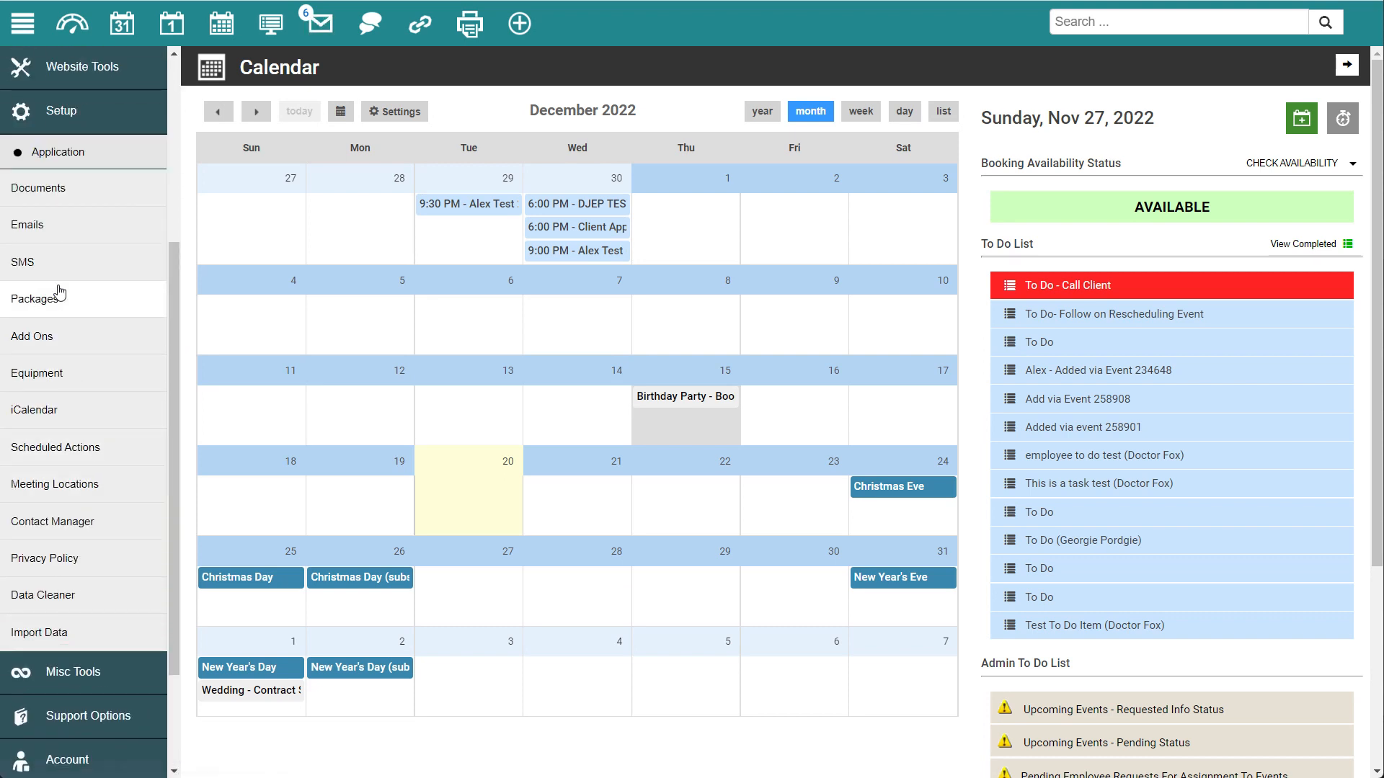
{"action": "left_click", "coordinate": [63, 153]}
{"action": "left_click", "coordinate": [85, 409]}
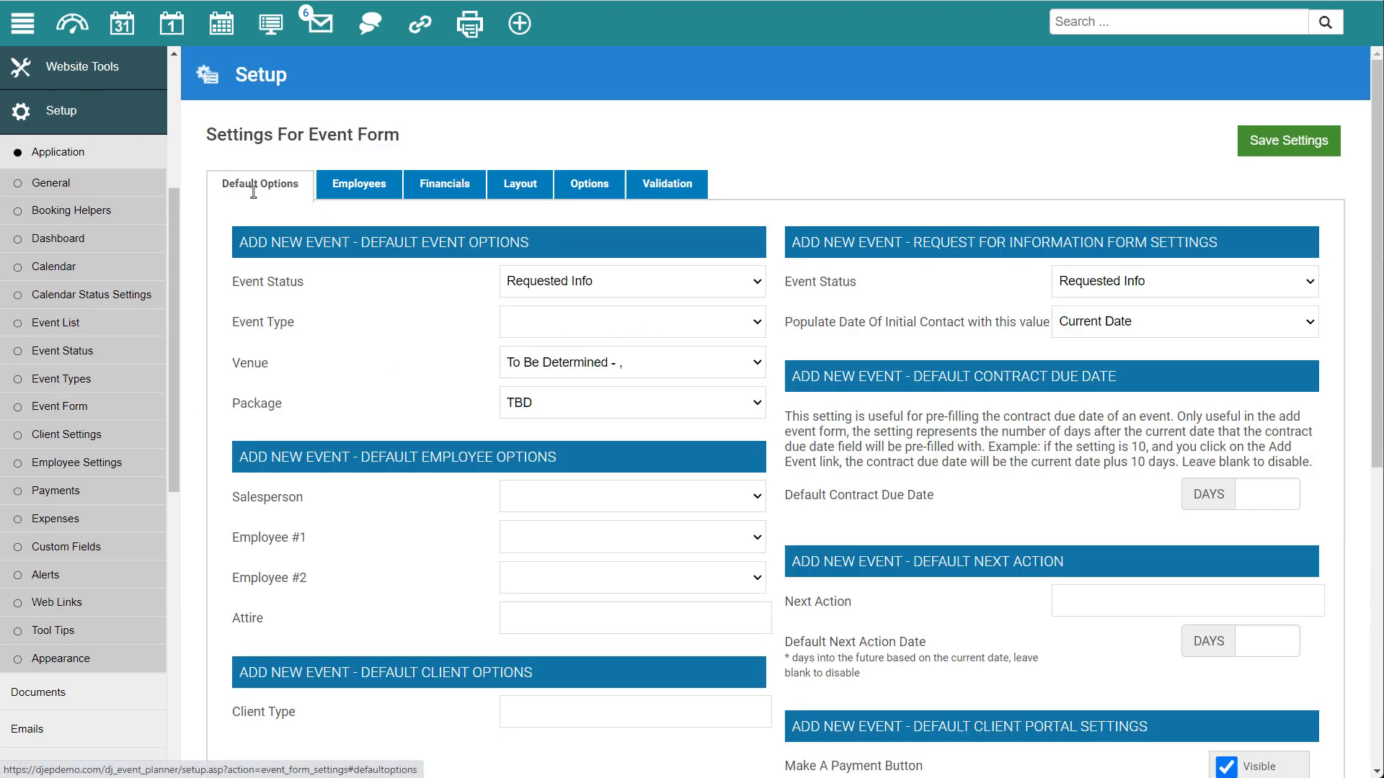
Step: Set the default Primary Planning Form for new events to Wedding Planner
{"action": "scroll", "coordinate": [839, 368], "scroll_direction": "down", "scroll_amount": 7}
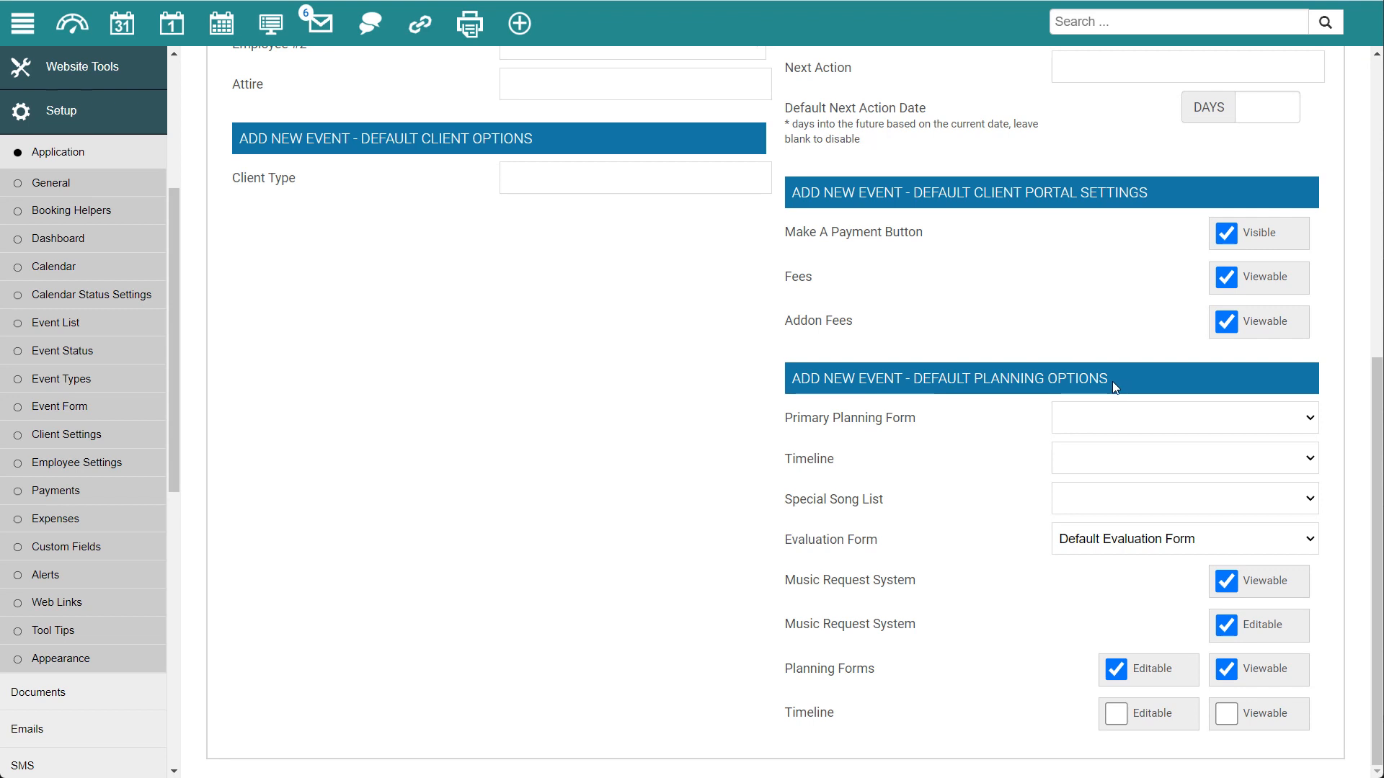
{"action": "left_click", "coordinate": [1103, 419]}
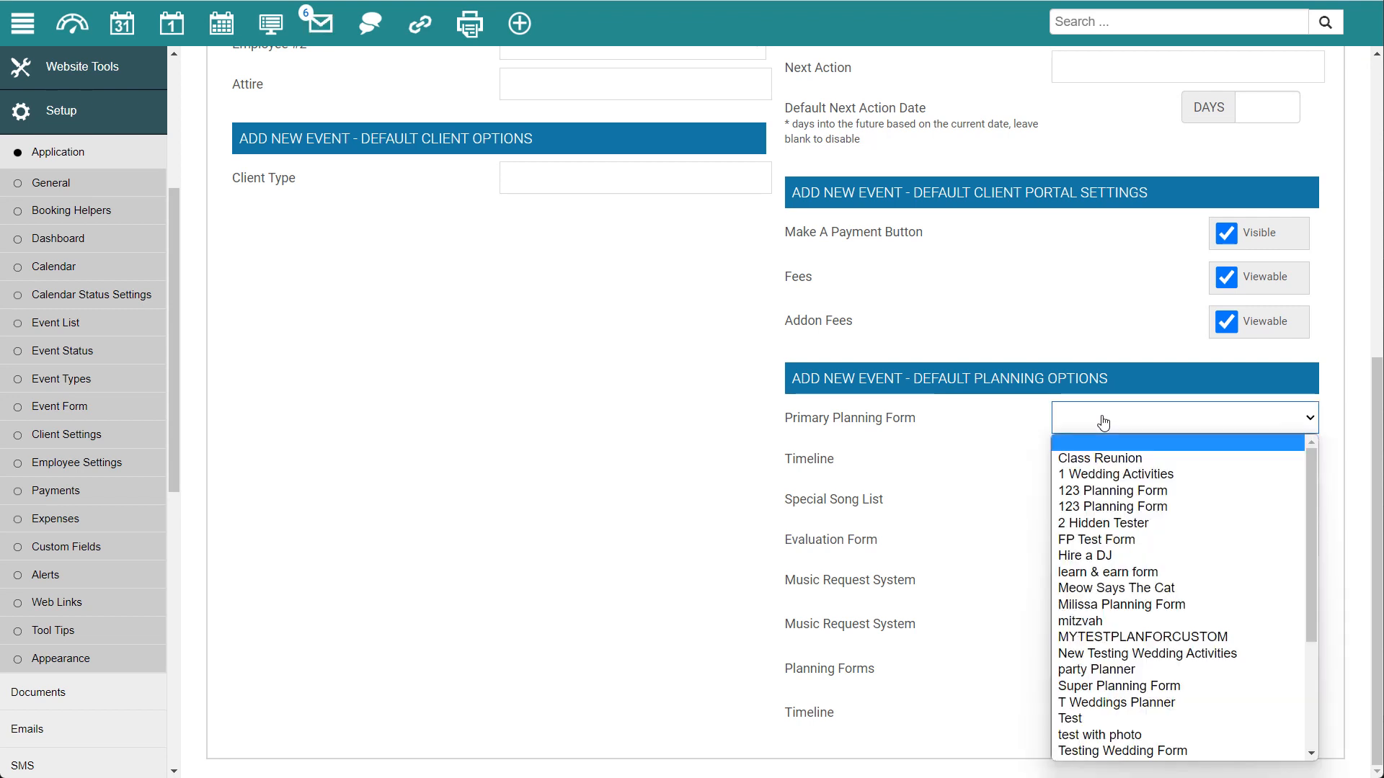
{"action": "scroll", "coordinate": [1110, 600], "scroll_direction": "down", "scroll_amount": 3}
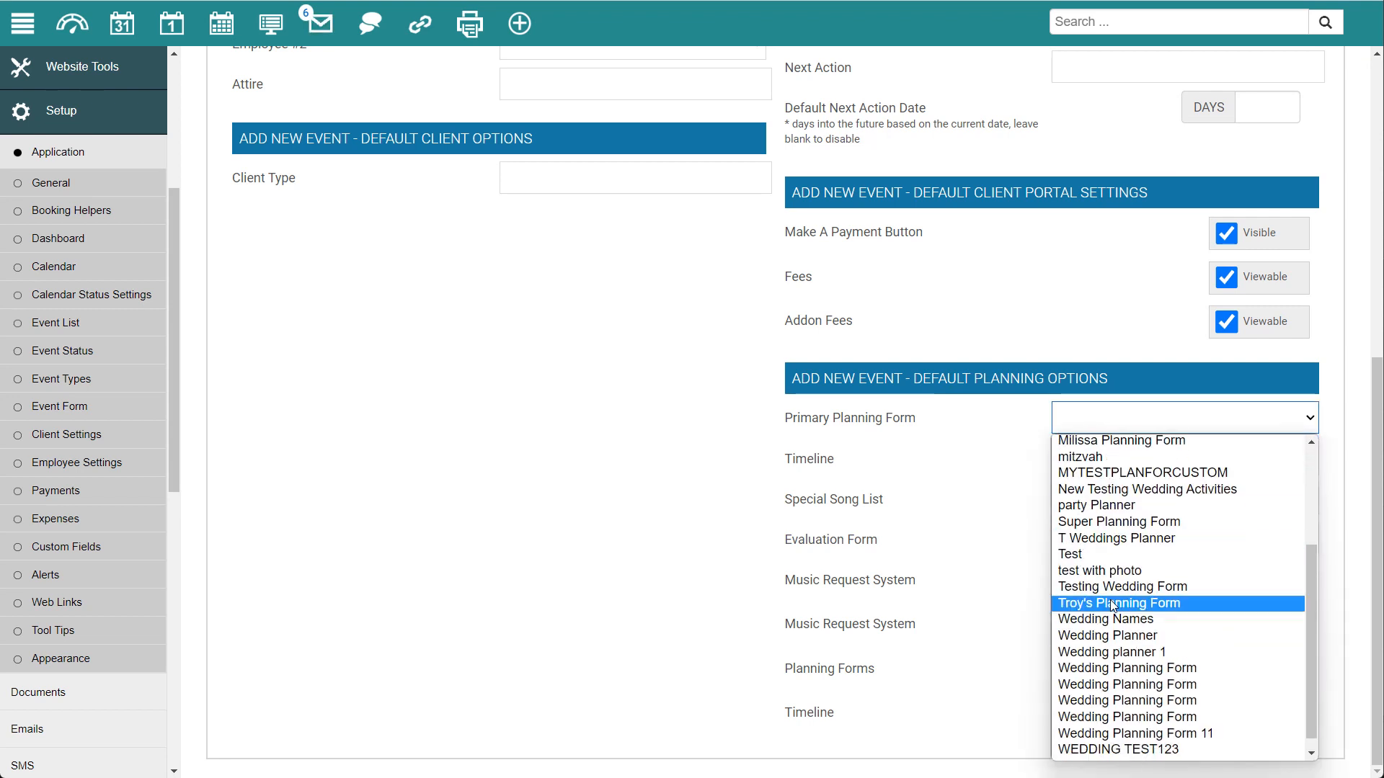
{"action": "left_click", "coordinate": [1101, 636]}
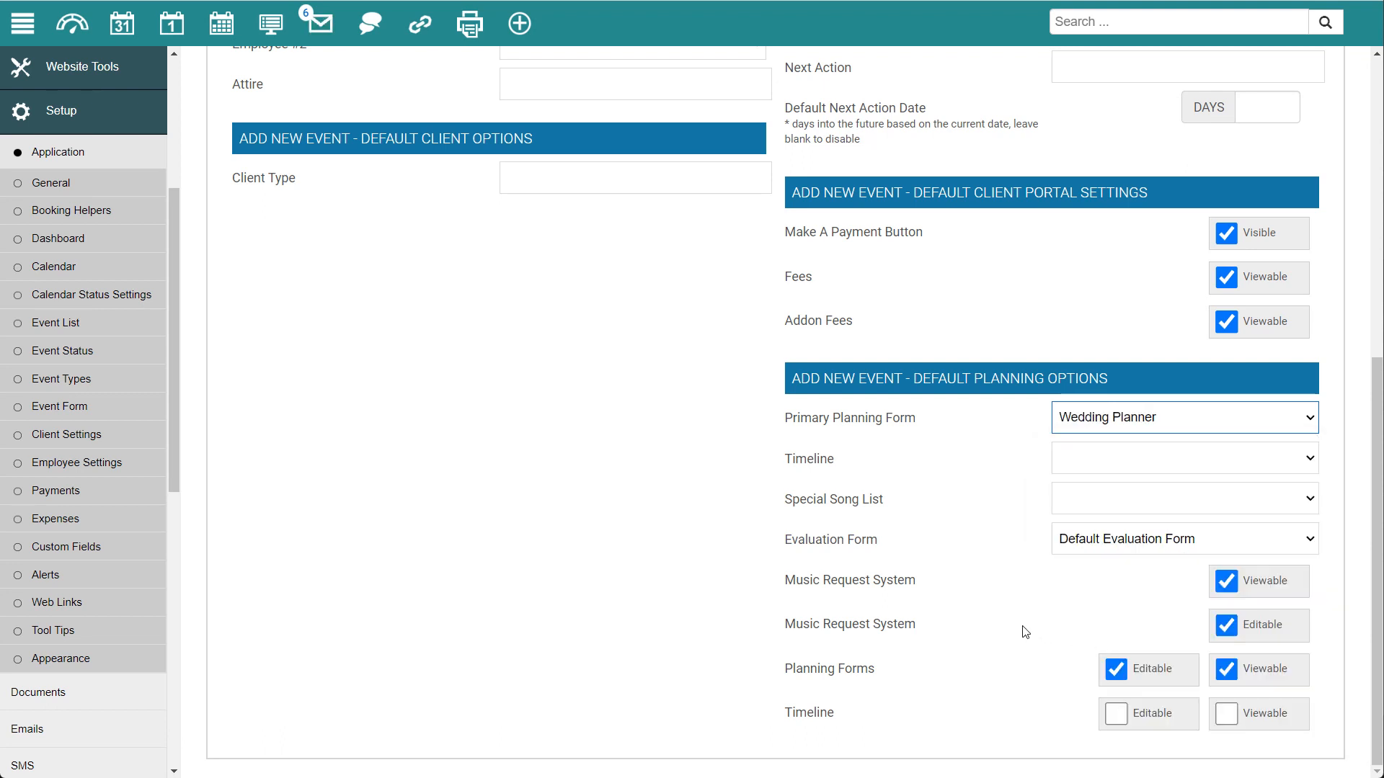
{"action": "scroll", "coordinate": [1001, 541], "scroll_direction": "up", "scroll_amount": 2}
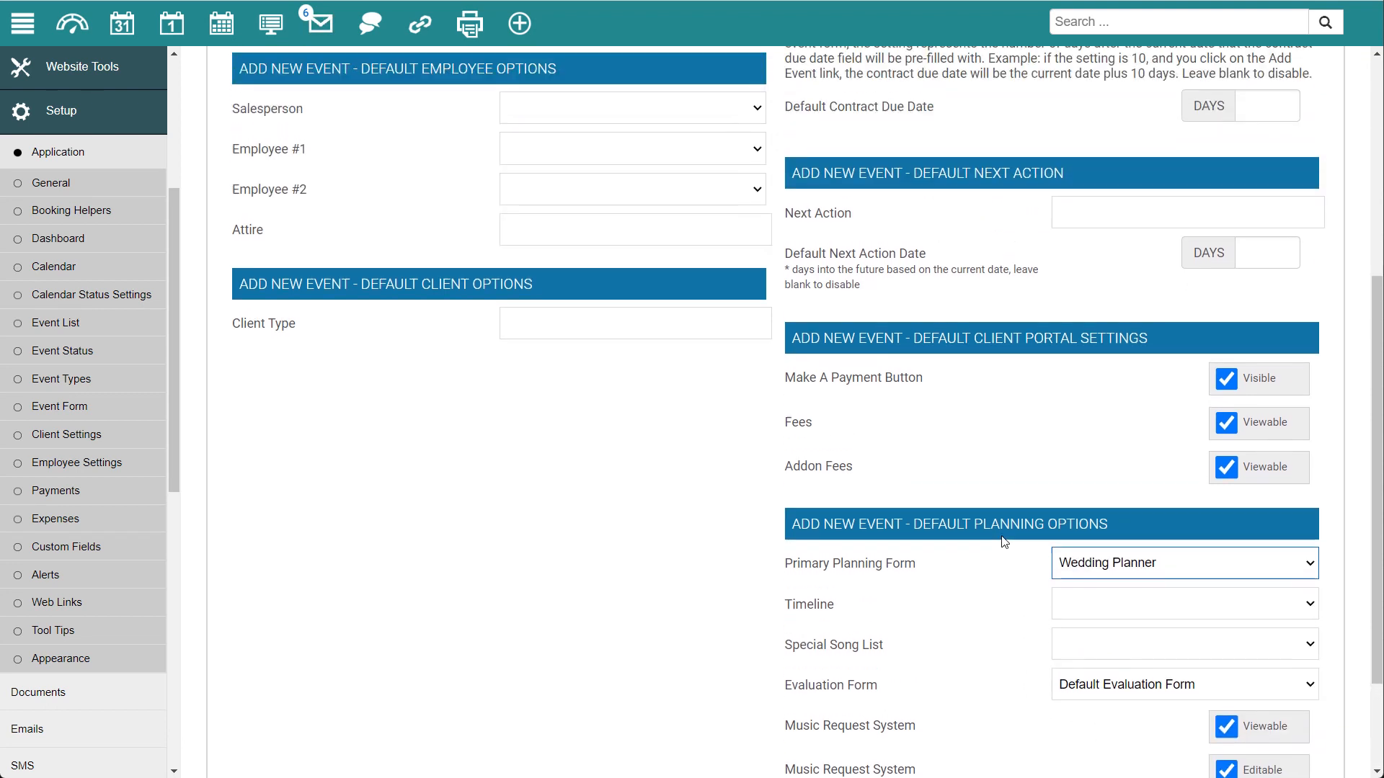
{"action": "scroll", "coordinate": [1001, 541], "scroll_direction": "up", "scroll_amount": 5}
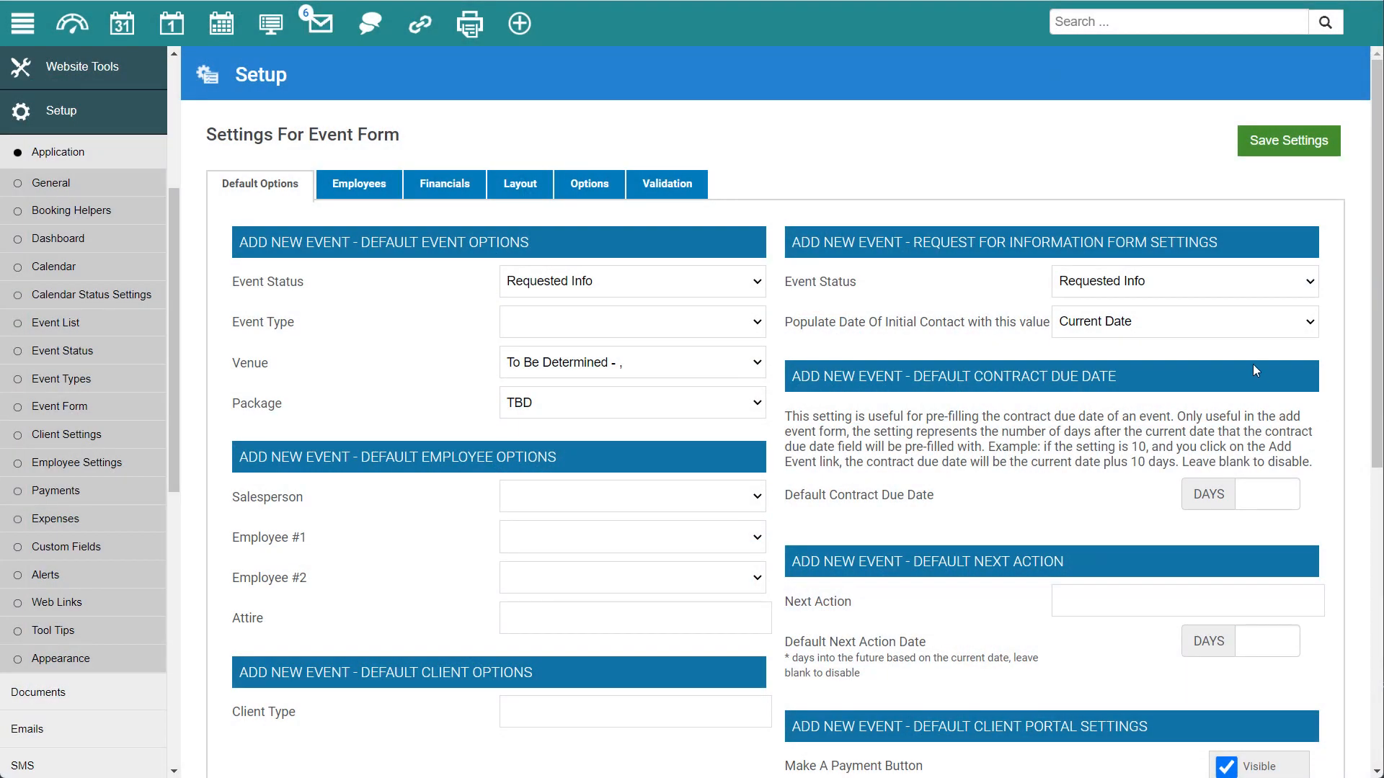
Step: Reset the default Primary Planning Form to blank and save the event form settings
{"action": "scroll", "coordinate": [1081, 361], "scroll_direction": "down", "scroll_amount": 6}
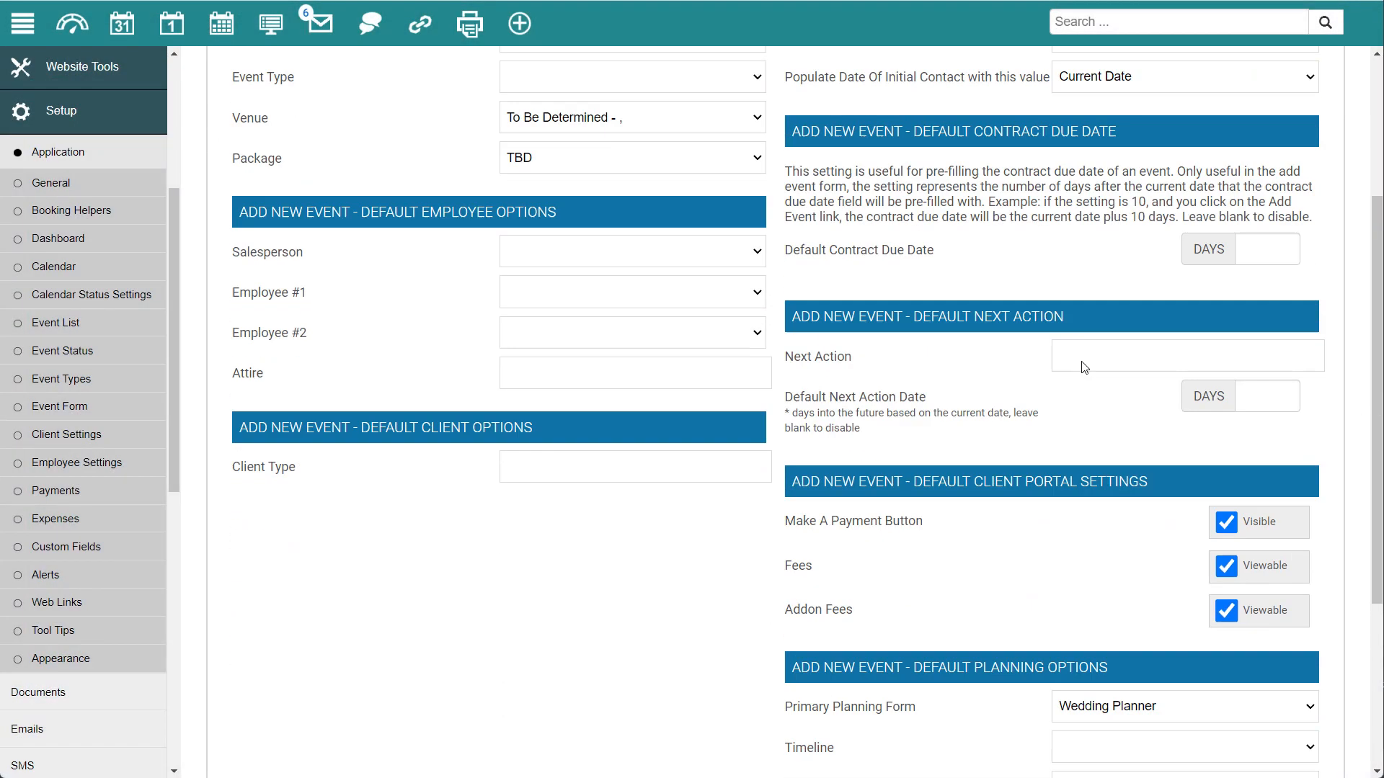
{"action": "scroll", "coordinate": [1086, 374], "scroll_direction": "down", "scroll_amount": 1}
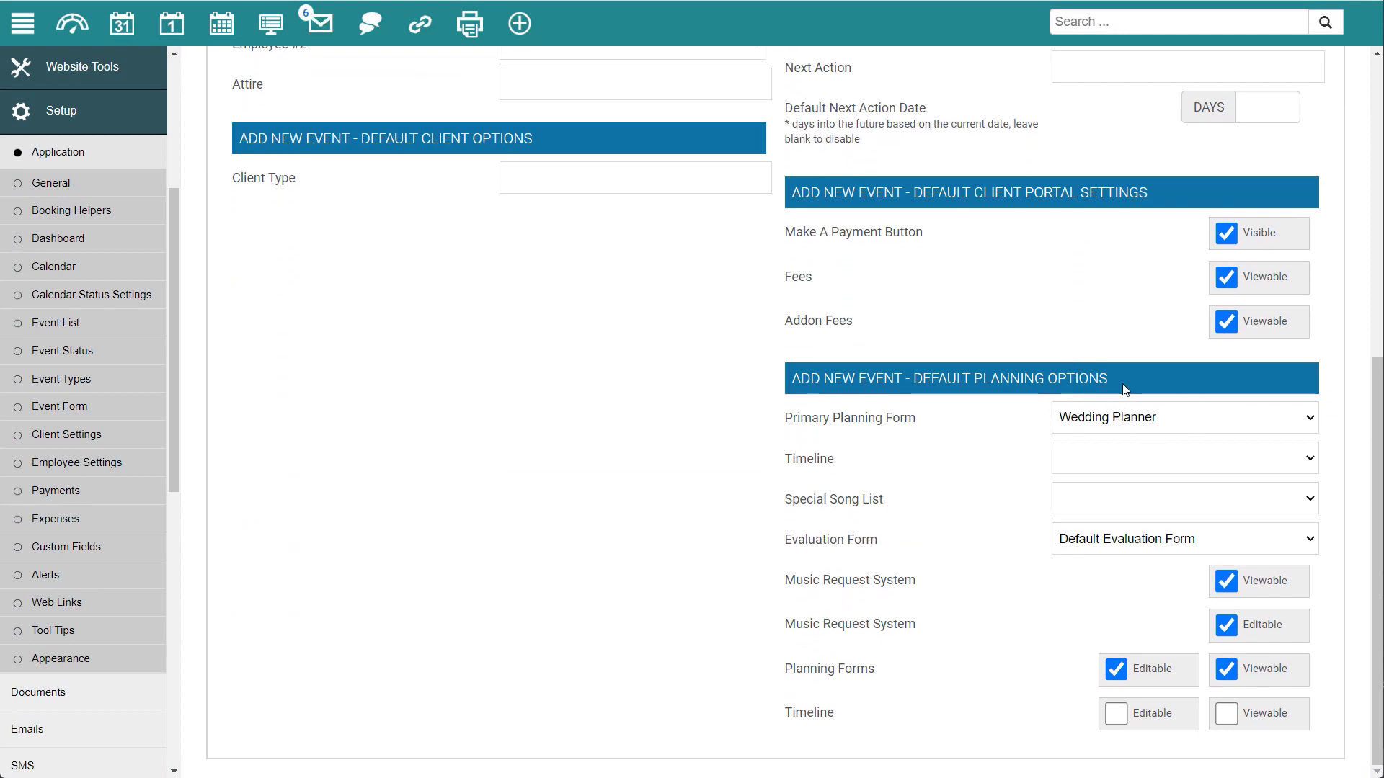
{"action": "left_click", "coordinate": [1110, 426]}
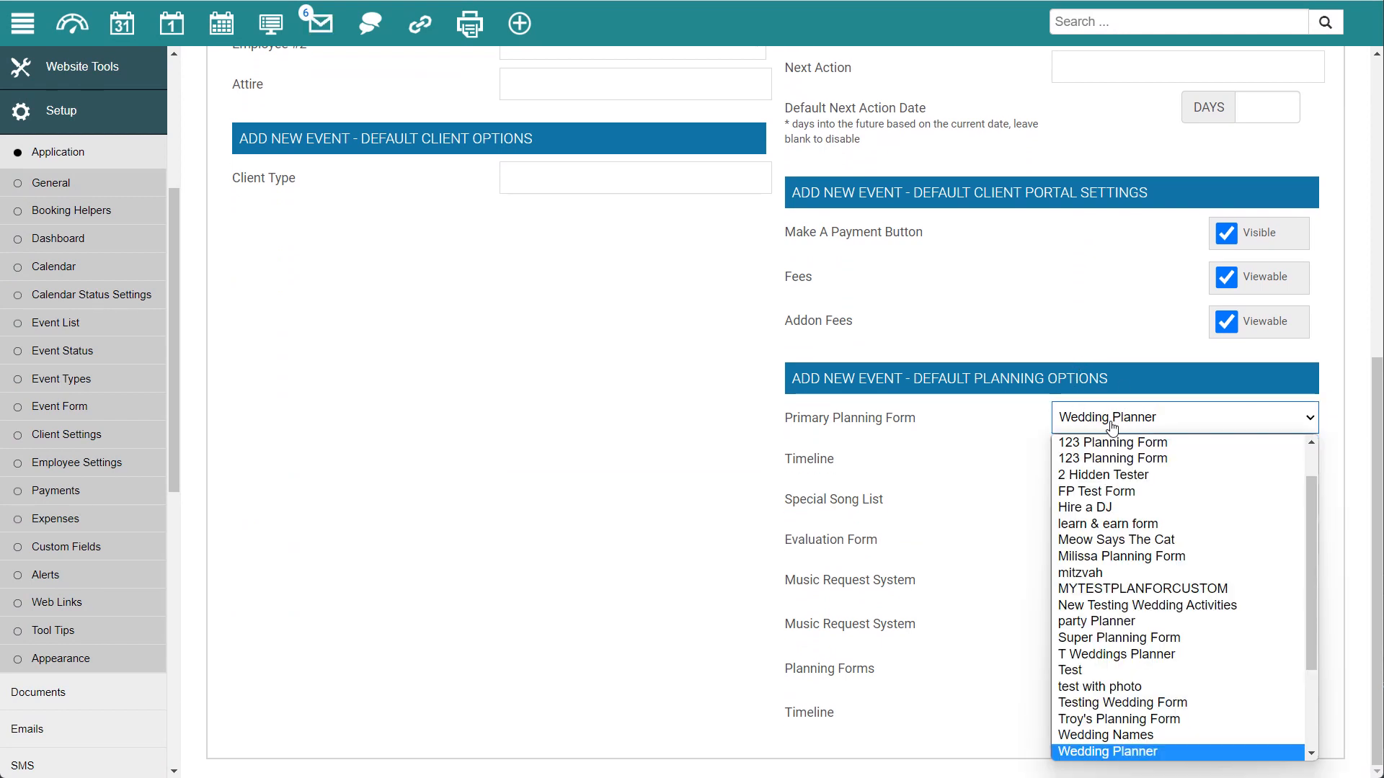
{"action": "scroll", "coordinate": [1105, 447], "scroll_direction": "up", "scroll_amount": 1}
{"action": "left_click", "coordinate": [1105, 446]}
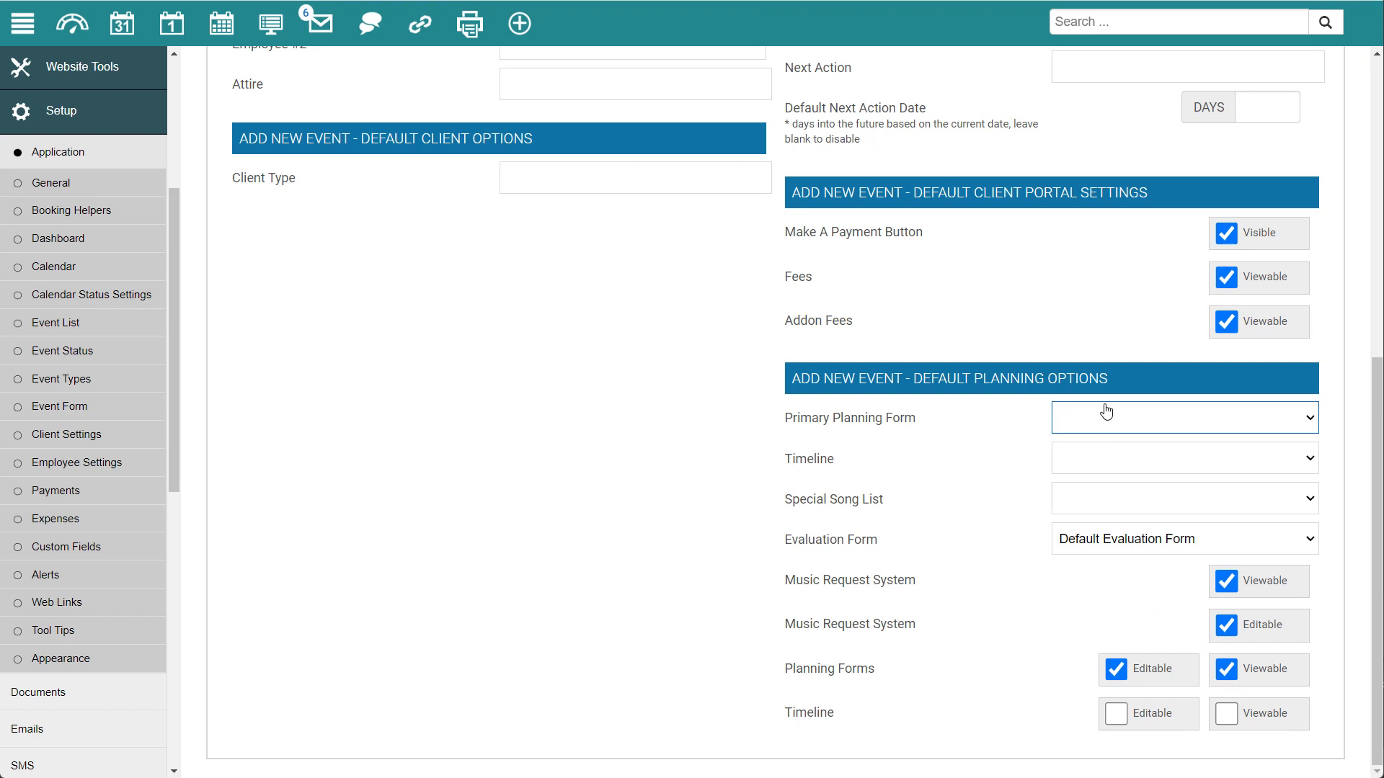
{"action": "scroll", "coordinate": [1103, 407], "scroll_direction": "up", "scroll_amount": 6}
{"action": "left_click", "coordinate": [1265, 144]}
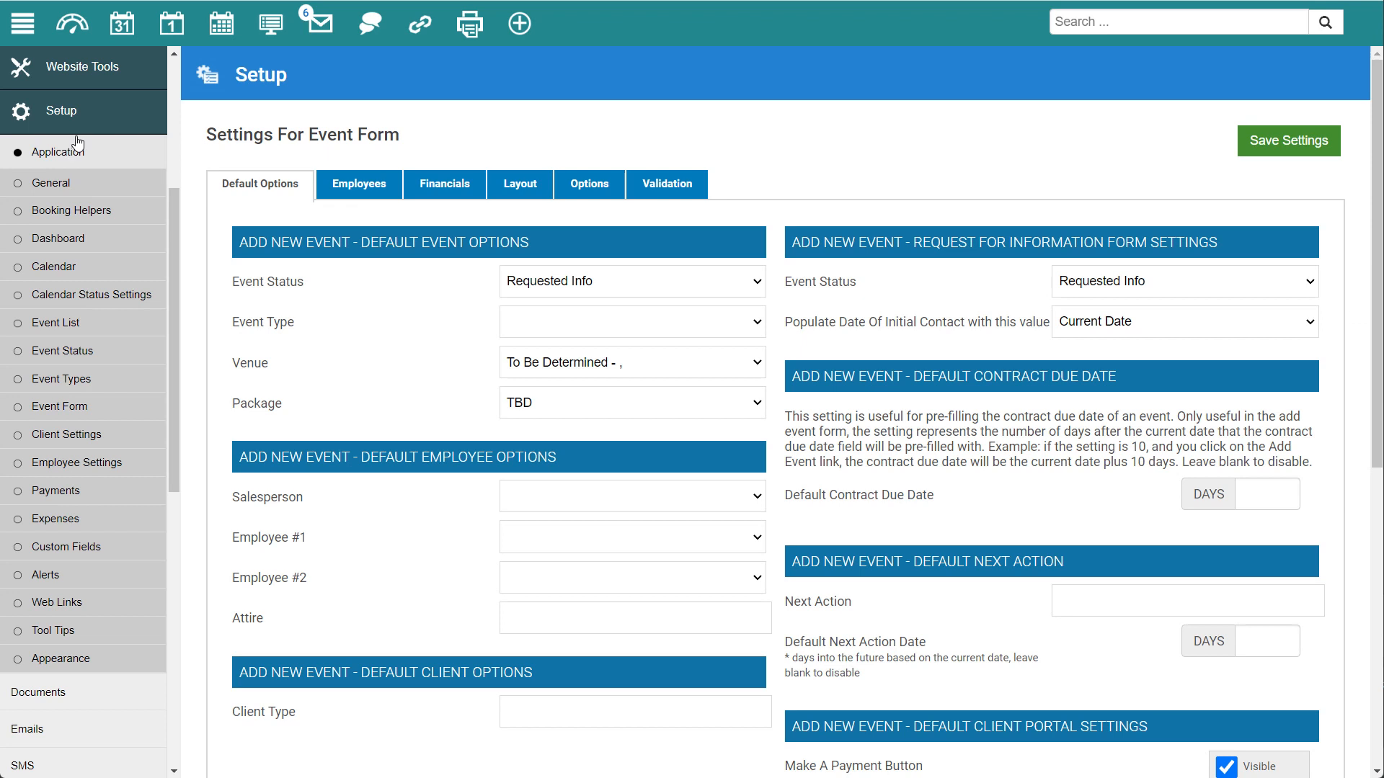
Step: Add a booking helper in empty slot 32 and title it "Add Wedding Planning Forms"
{"action": "left_click", "coordinate": [72, 214]}
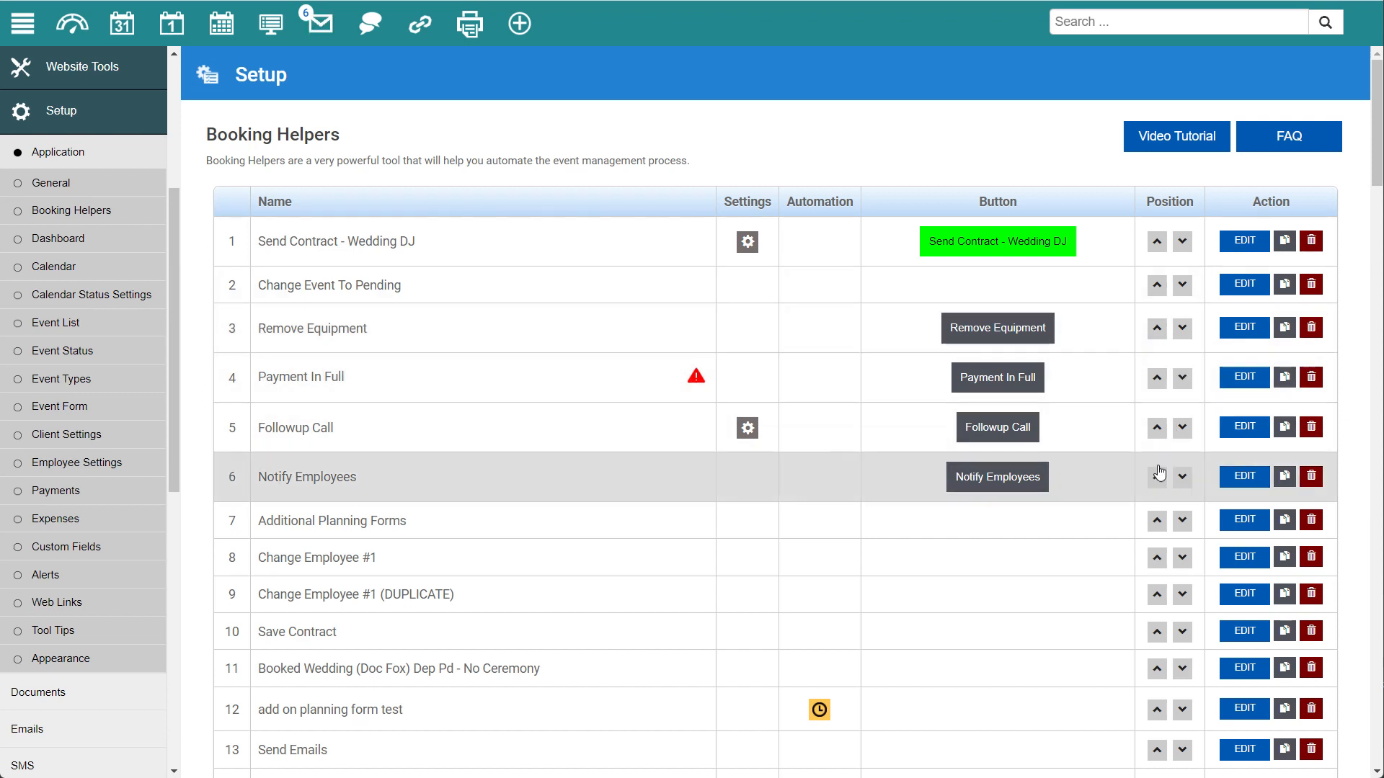
{"action": "scroll", "coordinate": [1154, 513], "scroll_direction": "down", "scroll_amount": 12}
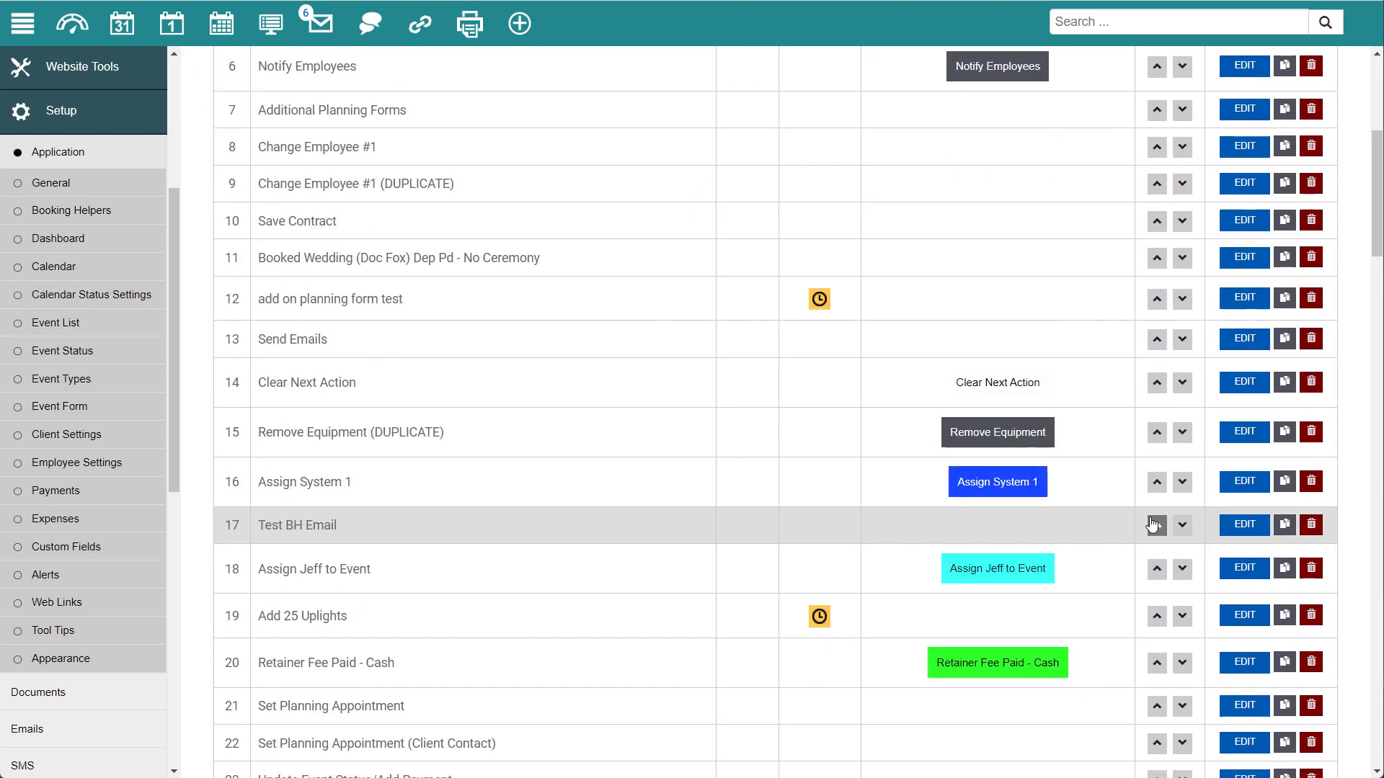
{"action": "scroll", "coordinate": [1186, 520], "scroll_direction": "down", "scroll_amount": 5}
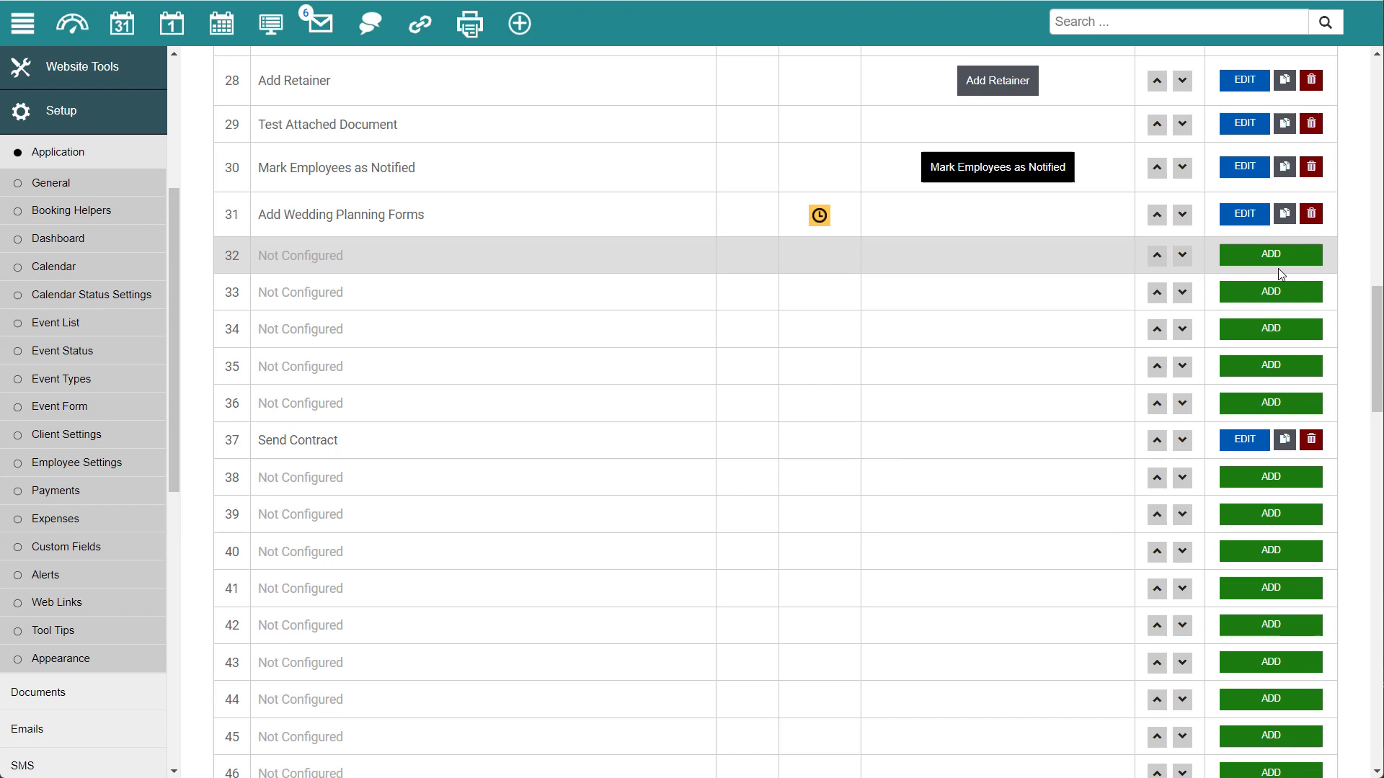
{"action": "left_click", "coordinate": [1271, 255]}
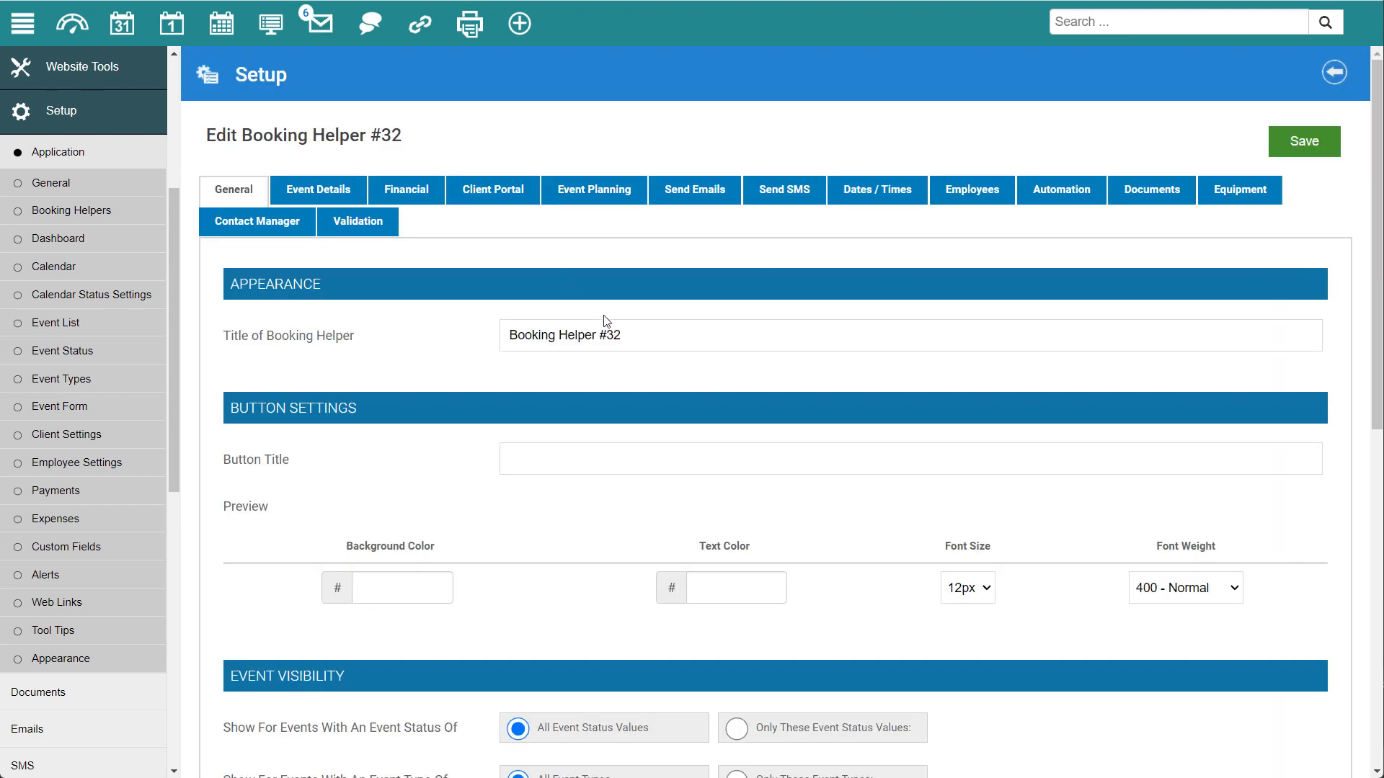
{"action": "left_click_drag", "start_coordinate": [648, 333], "coordinate": [486, 336]}
{"action": "type", "text": "Add Wedding Planning Forms"}
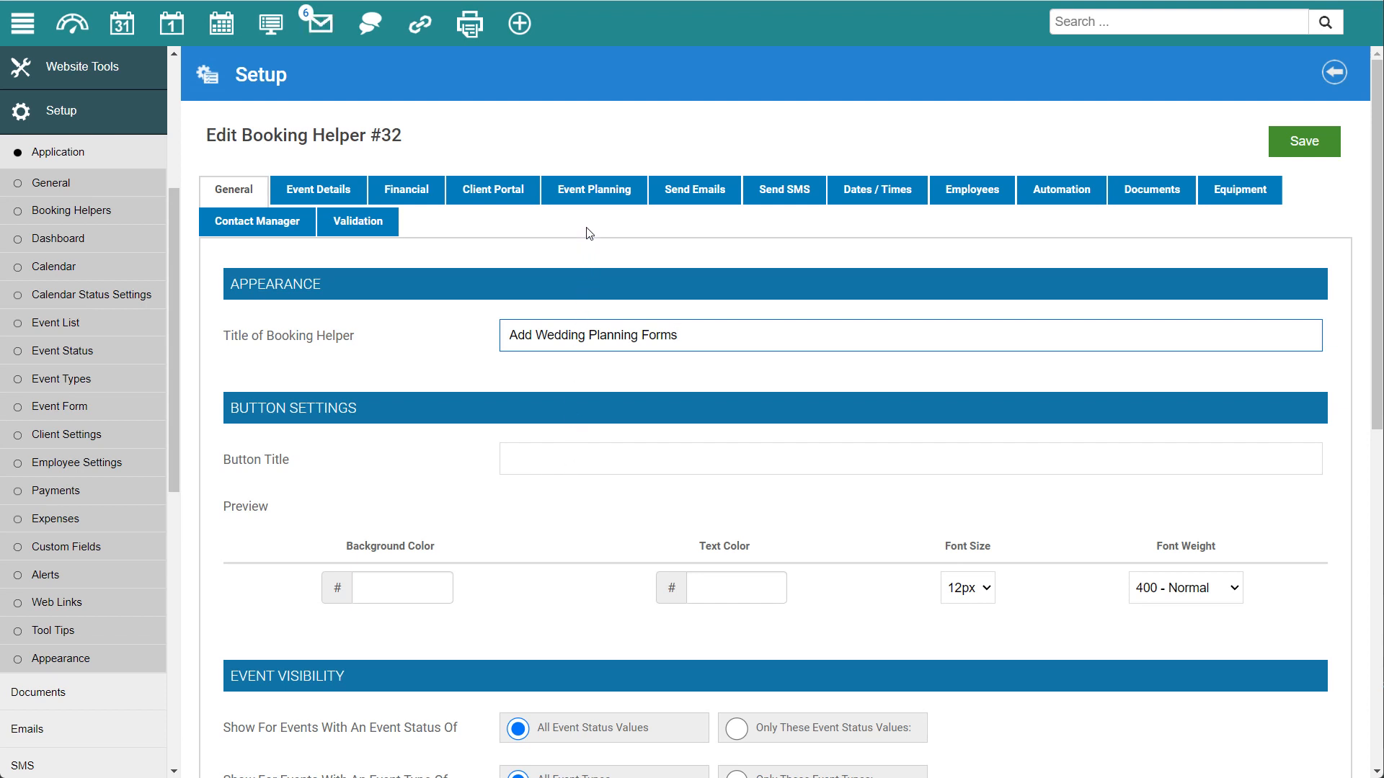
Step: Assign Wedding Planner as the booking helper's Event Activities Form in the event planning settings
{"action": "left_click", "coordinate": [590, 199]}
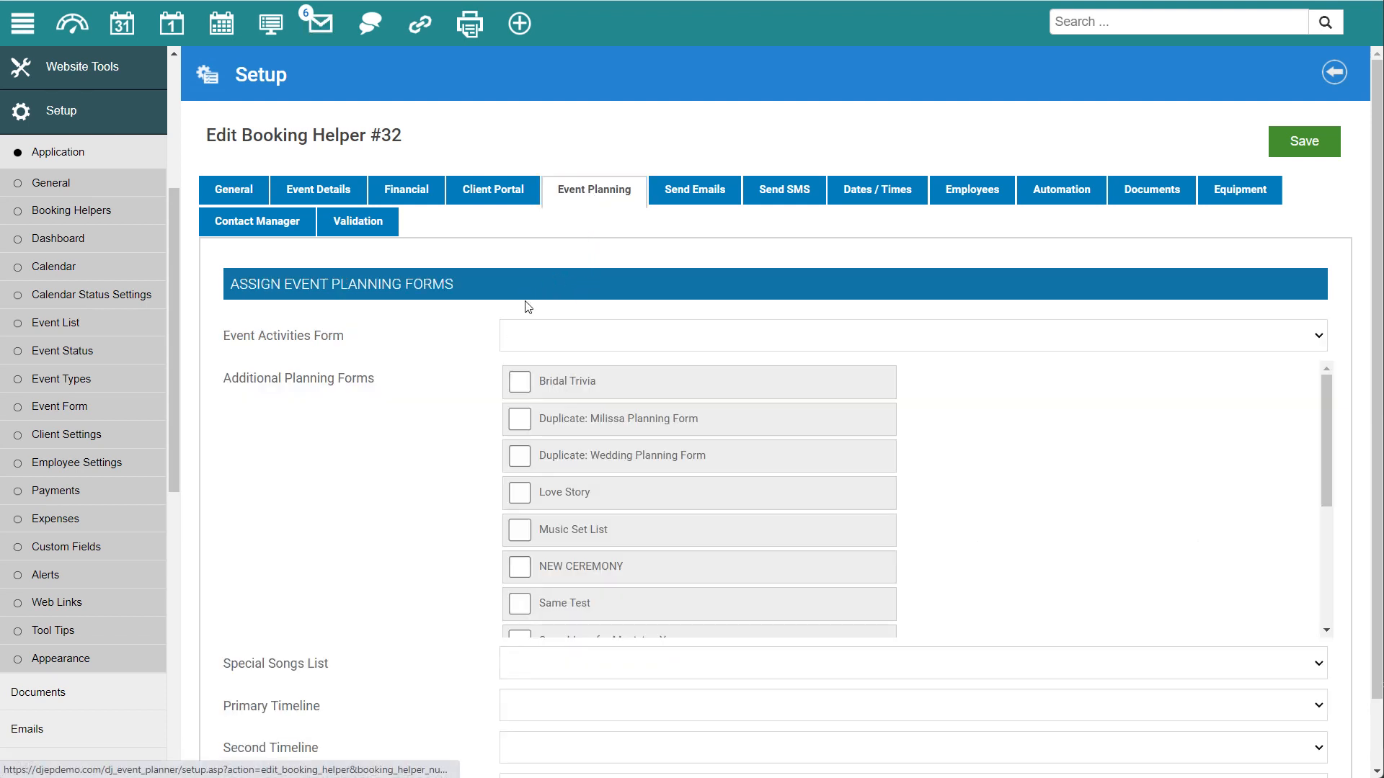
{"action": "left_click", "coordinate": [546, 339]}
{"action": "scroll", "coordinate": [560, 494], "scroll_direction": "down", "scroll_amount": 3}
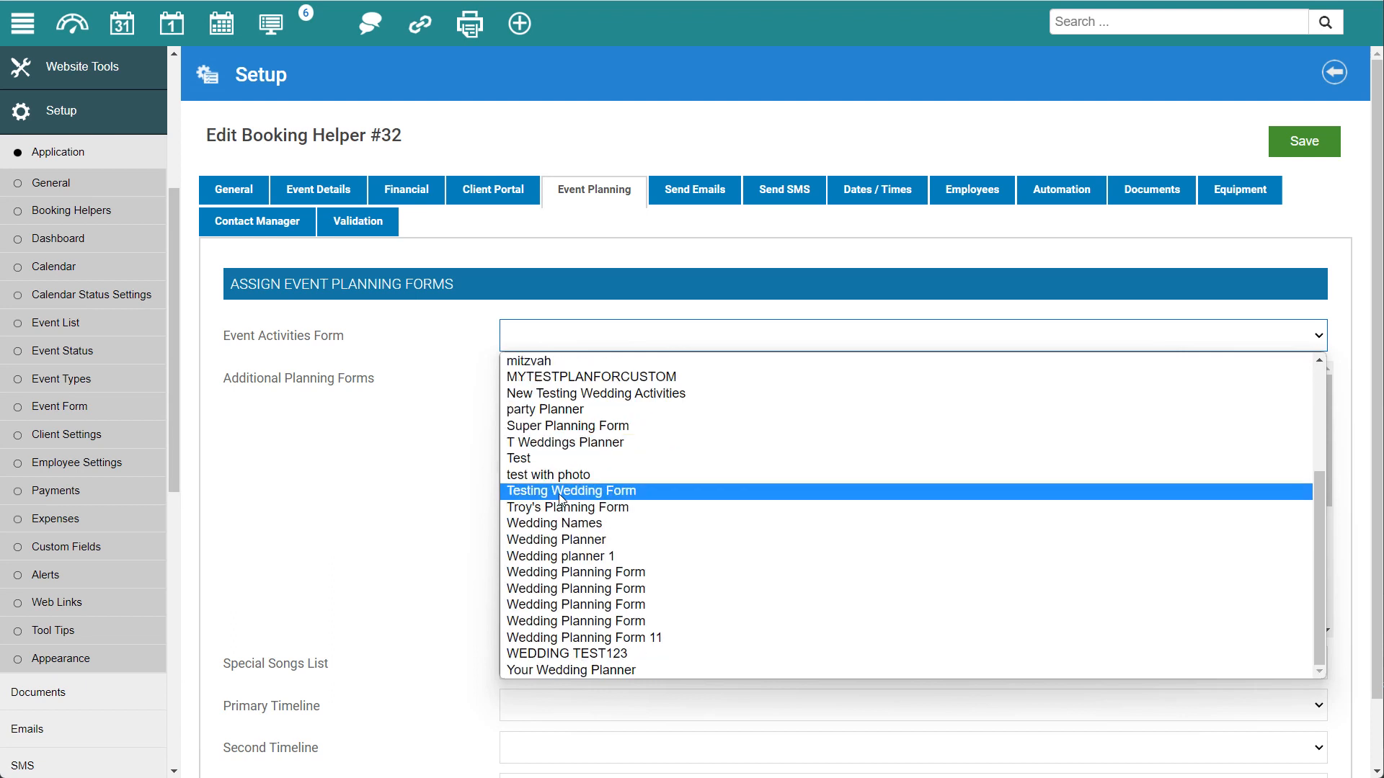
{"action": "left_click", "coordinate": [560, 539]}
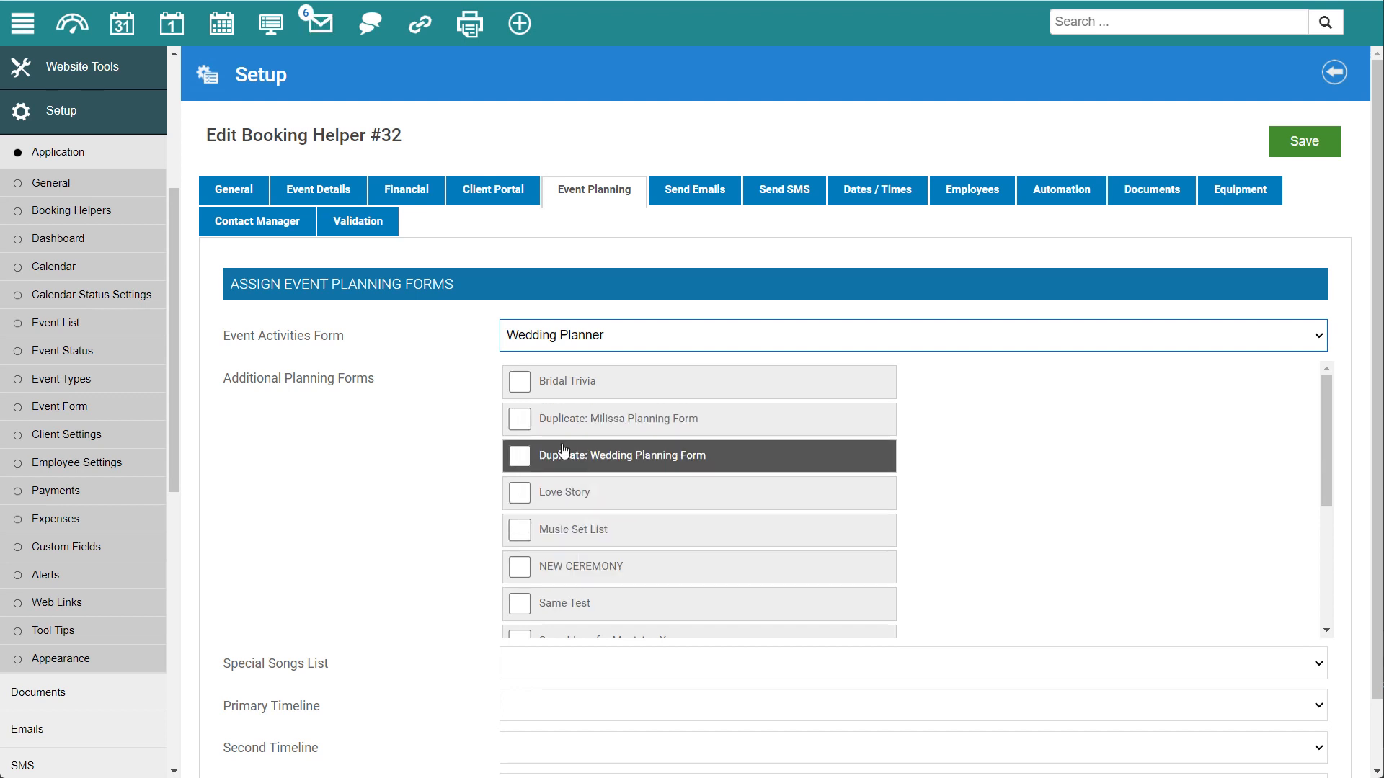
Step: Set the helper's Special Songs List to Wedding Reception, Primary Timeline to Wedding, and Evaluation Form to Client Feedback
{"action": "scroll", "coordinate": [519, 511], "scroll_direction": "down", "scroll_amount": 3}
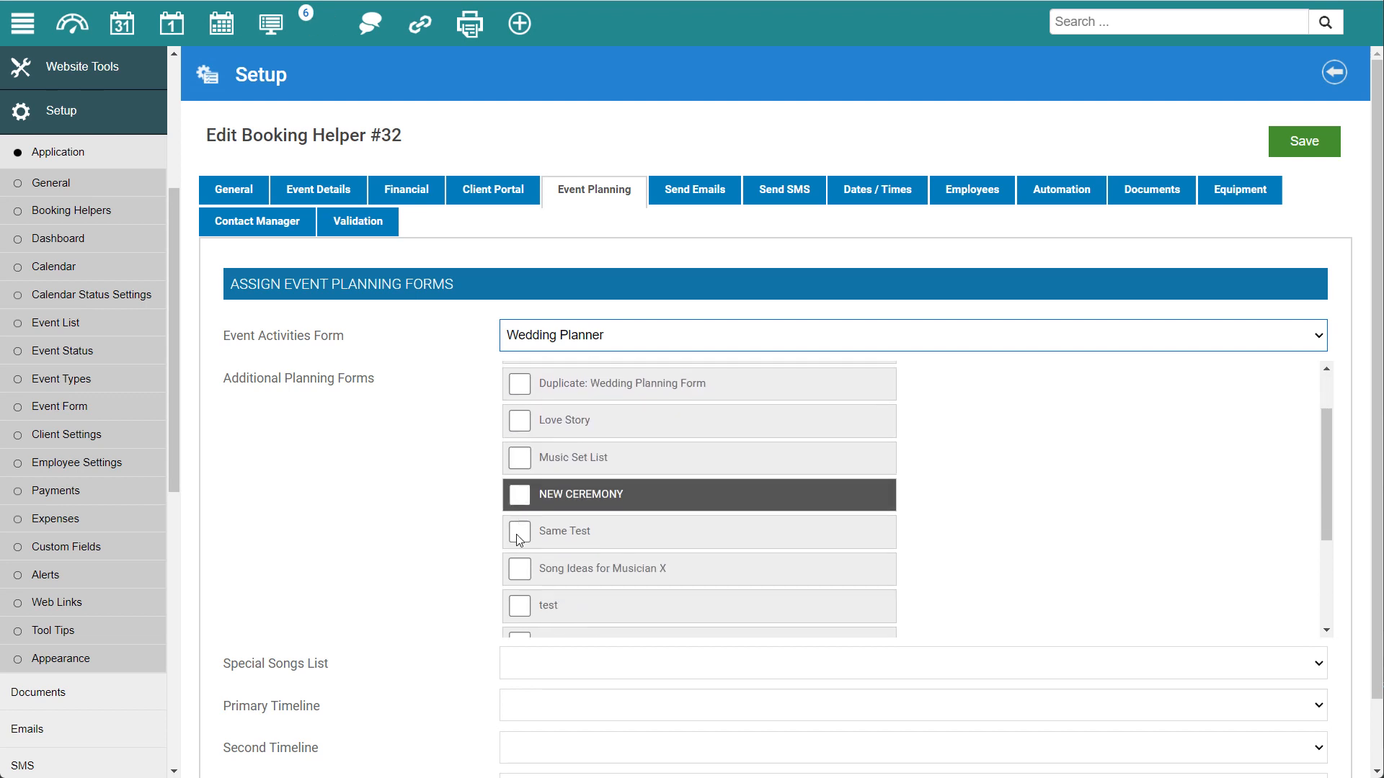
{"action": "left_click", "coordinate": [527, 660]}
{"action": "left_click", "coordinate": [543, 704]}
{"action": "scroll", "coordinate": [432, 581], "scroll_direction": "down", "scroll_amount": 2}
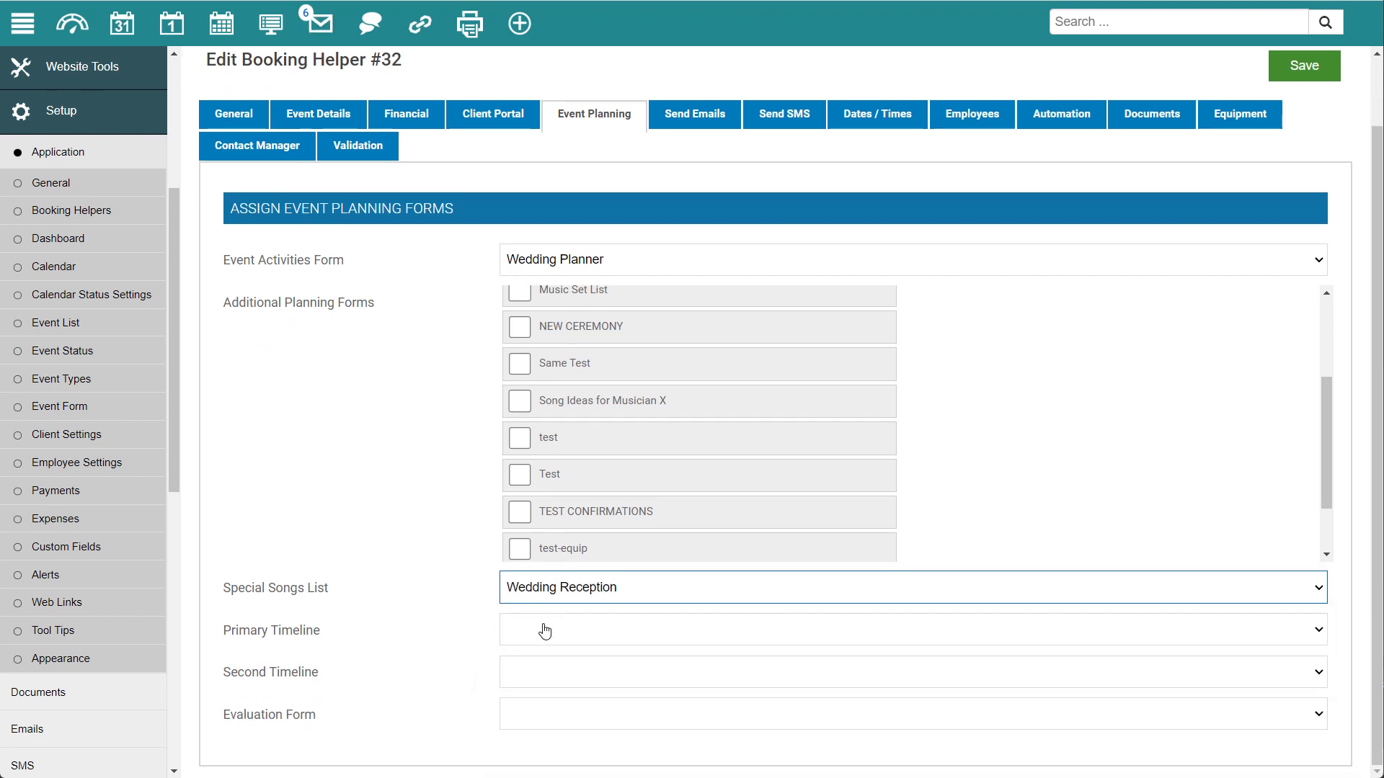
{"action": "left_click", "coordinate": [543, 630]}
{"action": "left_click", "coordinate": [546, 768]}
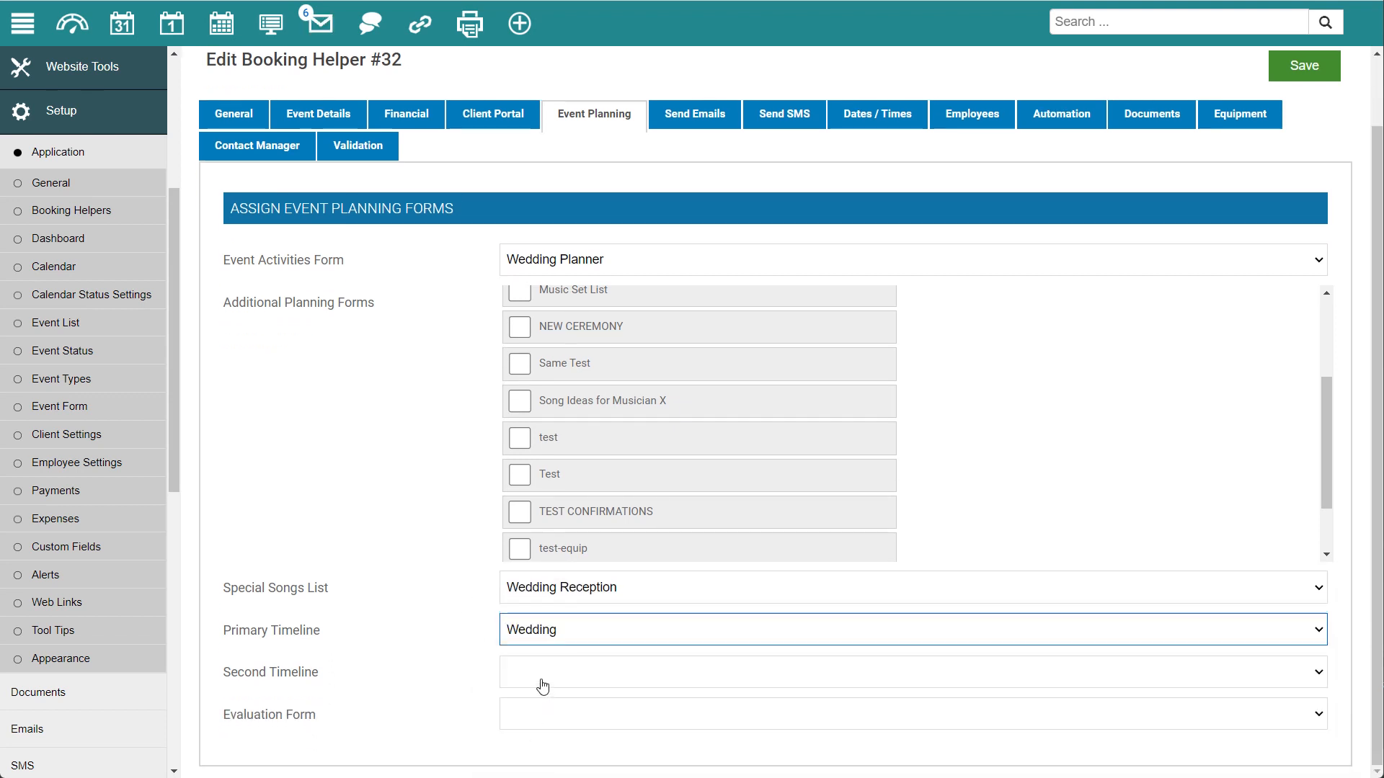
{"action": "left_click", "coordinate": [533, 716]}
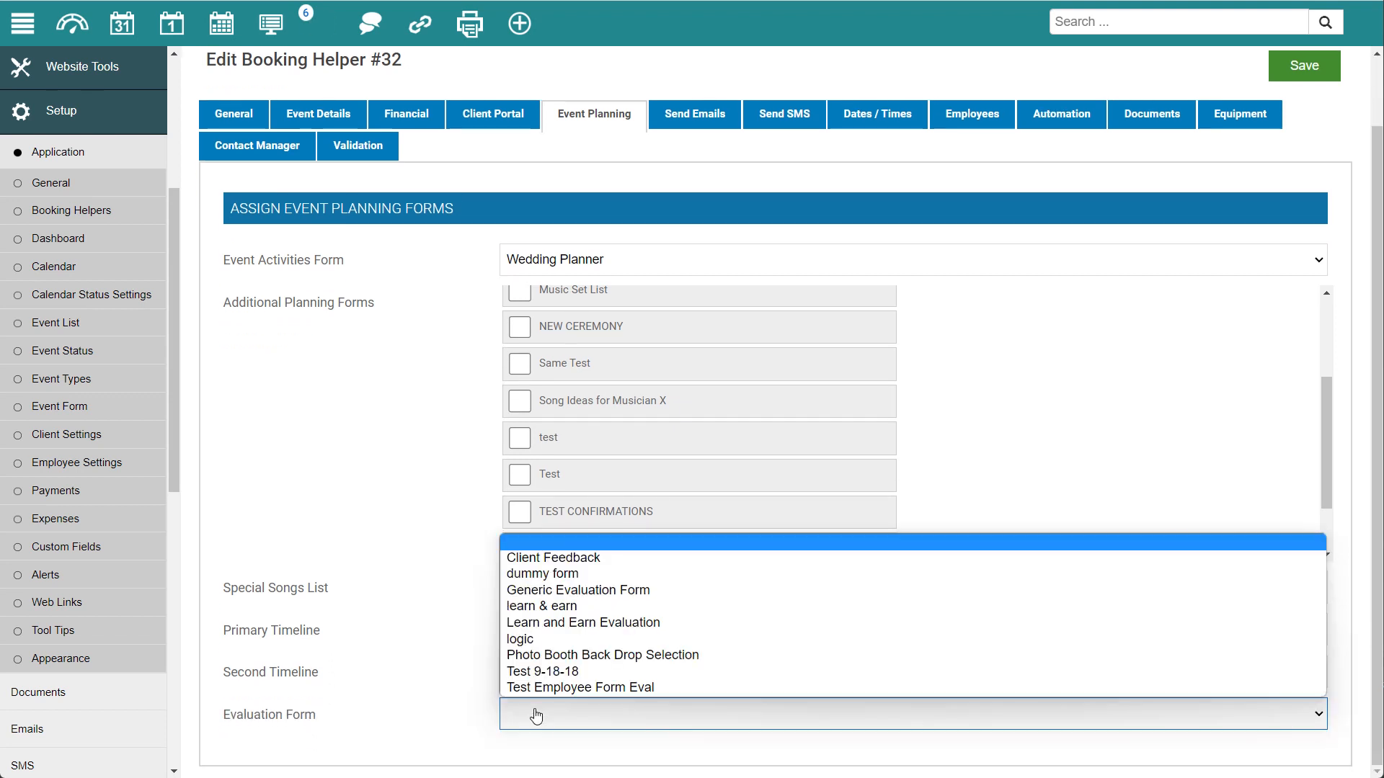
{"action": "left_click", "coordinate": [554, 558]}
Step: Select all event statuses for the booking helper's automation when adding a new event
{"action": "left_click", "coordinate": [1060, 119]}
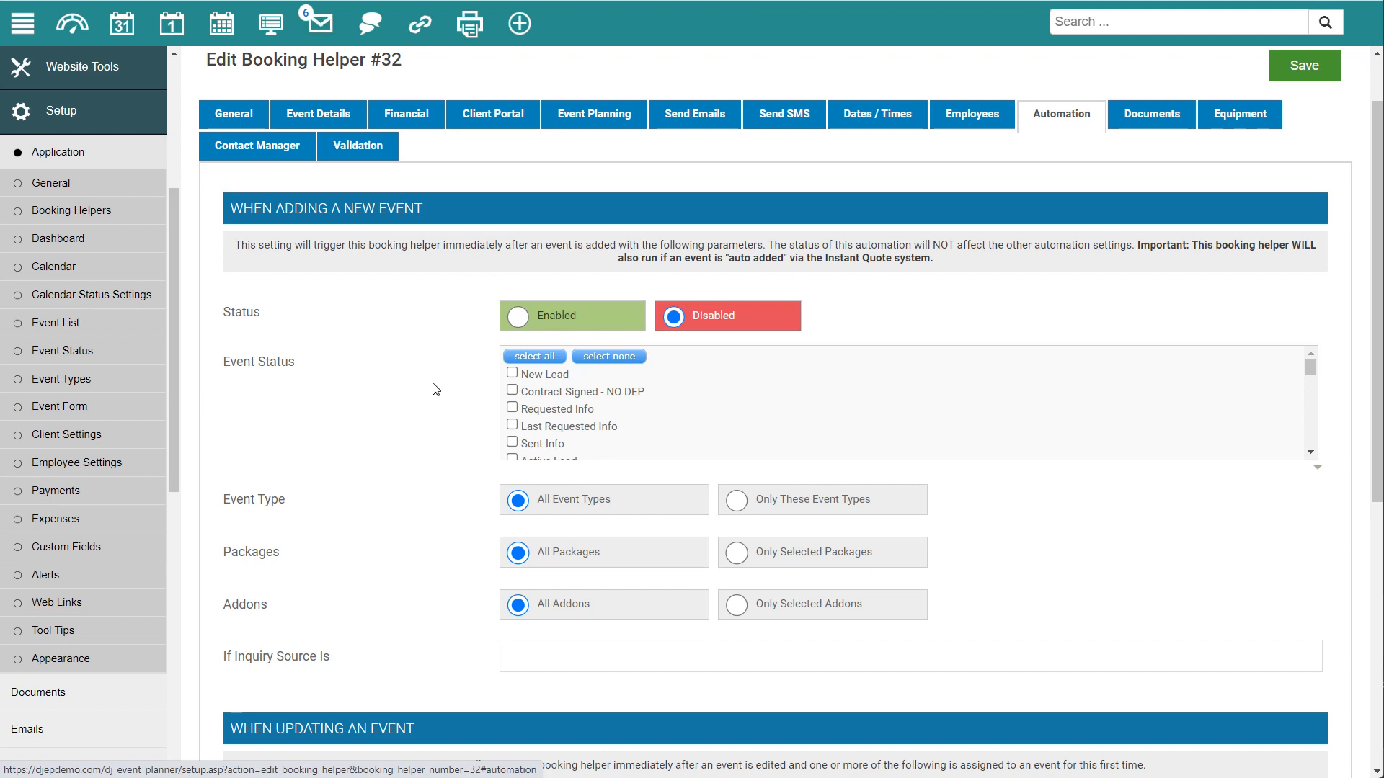
{"action": "left_click", "coordinate": [544, 358]}
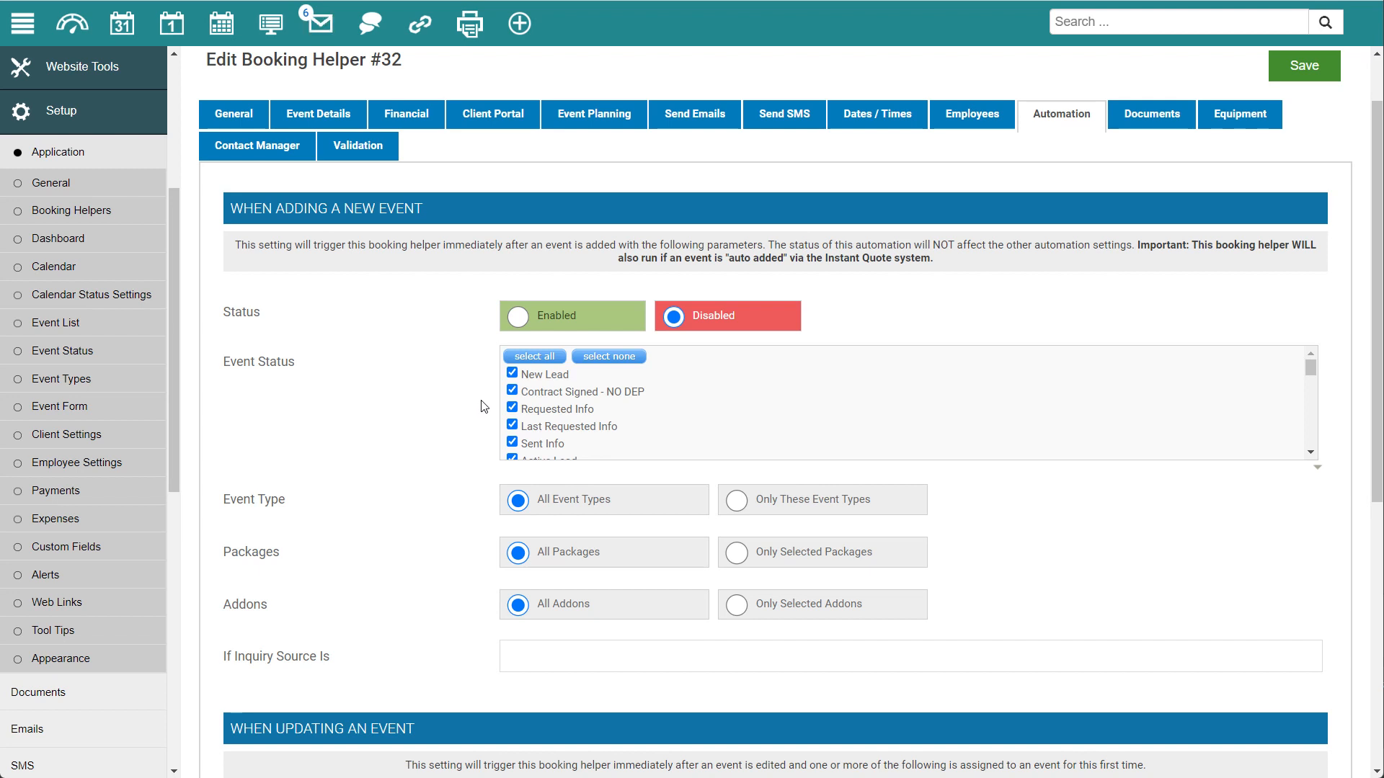
{"action": "scroll", "coordinate": [488, 402], "scroll_direction": "down", "scroll_amount": 1}
{"action": "scroll", "coordinate": [551, 322], "scroll_direction": "down", "scroll_amount": 1}
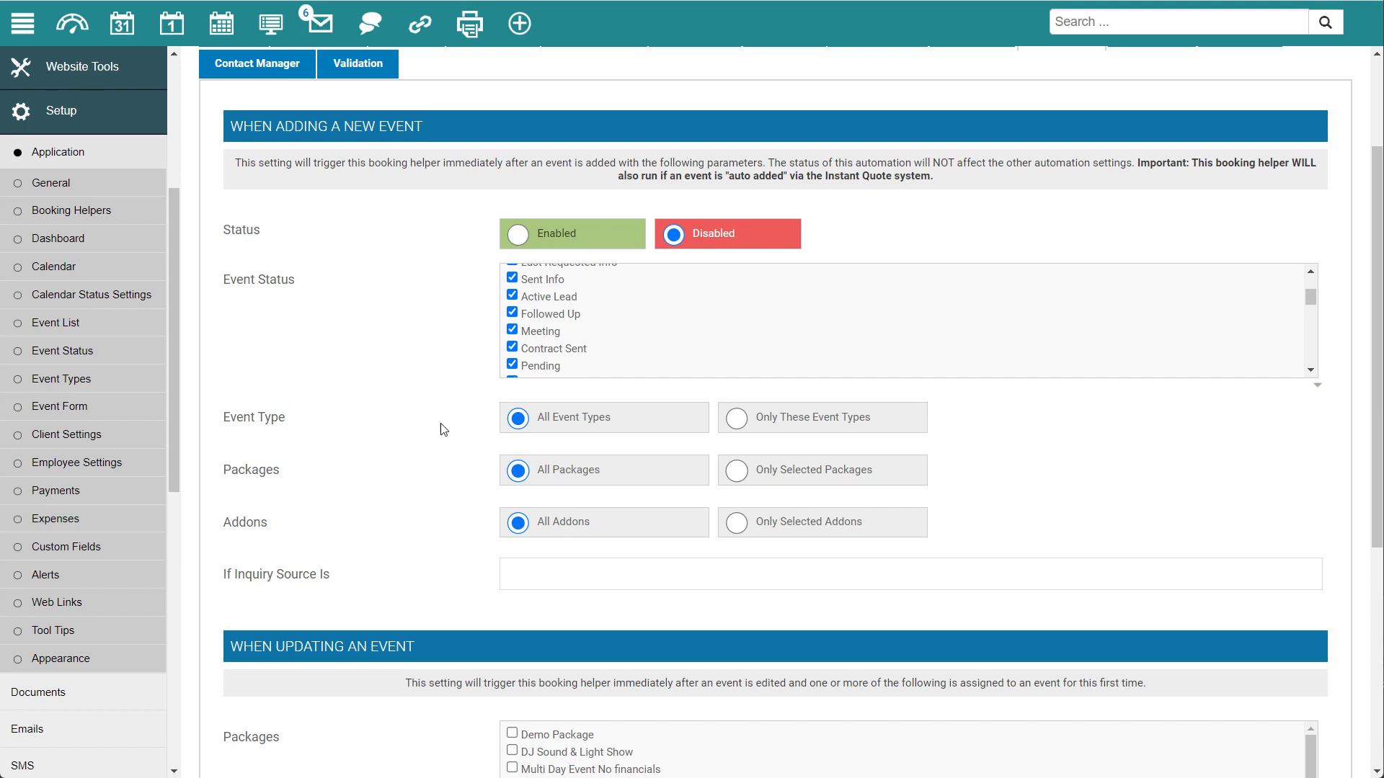
Step: Enable the new-event automation for the Wedding event type only and save the booking helper
{"action": "left_click", "coordinate": [741, 424]}
{"action": "scroll", "coordinate": [651, 483], "scroll_direction": "down", "scroll_amount": 5}
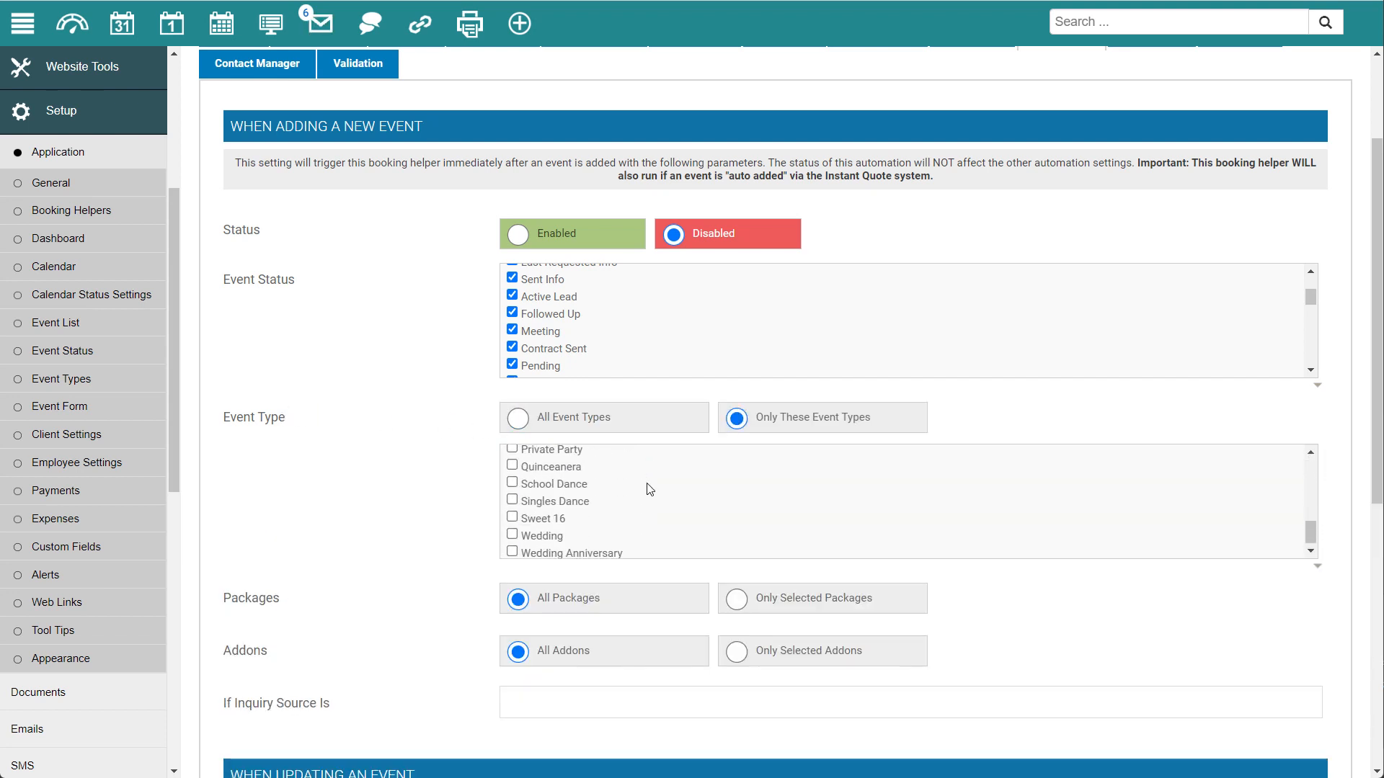
{"action": "left_click", "coordinate": [514, 532]}
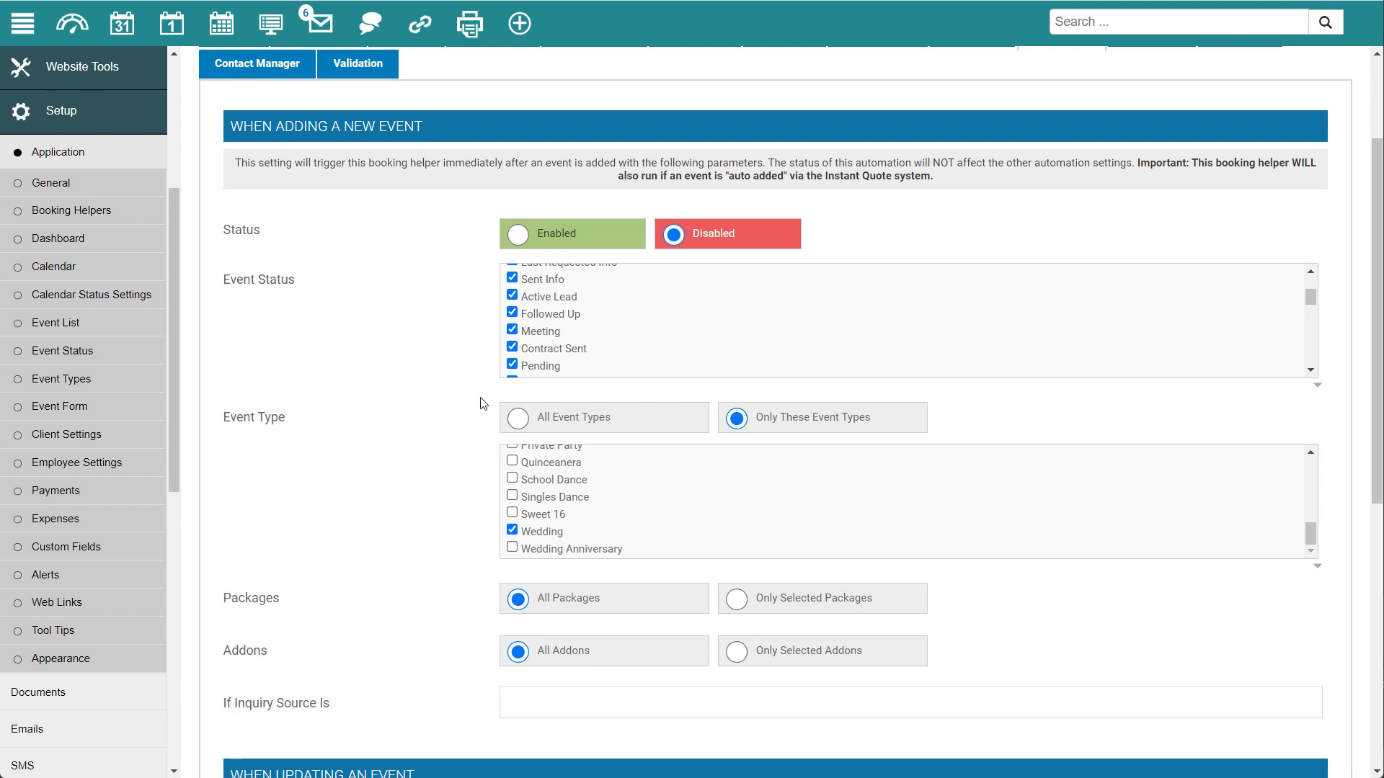
{"action": "left_click", "coordinate": [520, 238]}
{"action": "scroll", "coordinate": [442, 437], "scroll_direction": "up", "scroll_amount": 3}
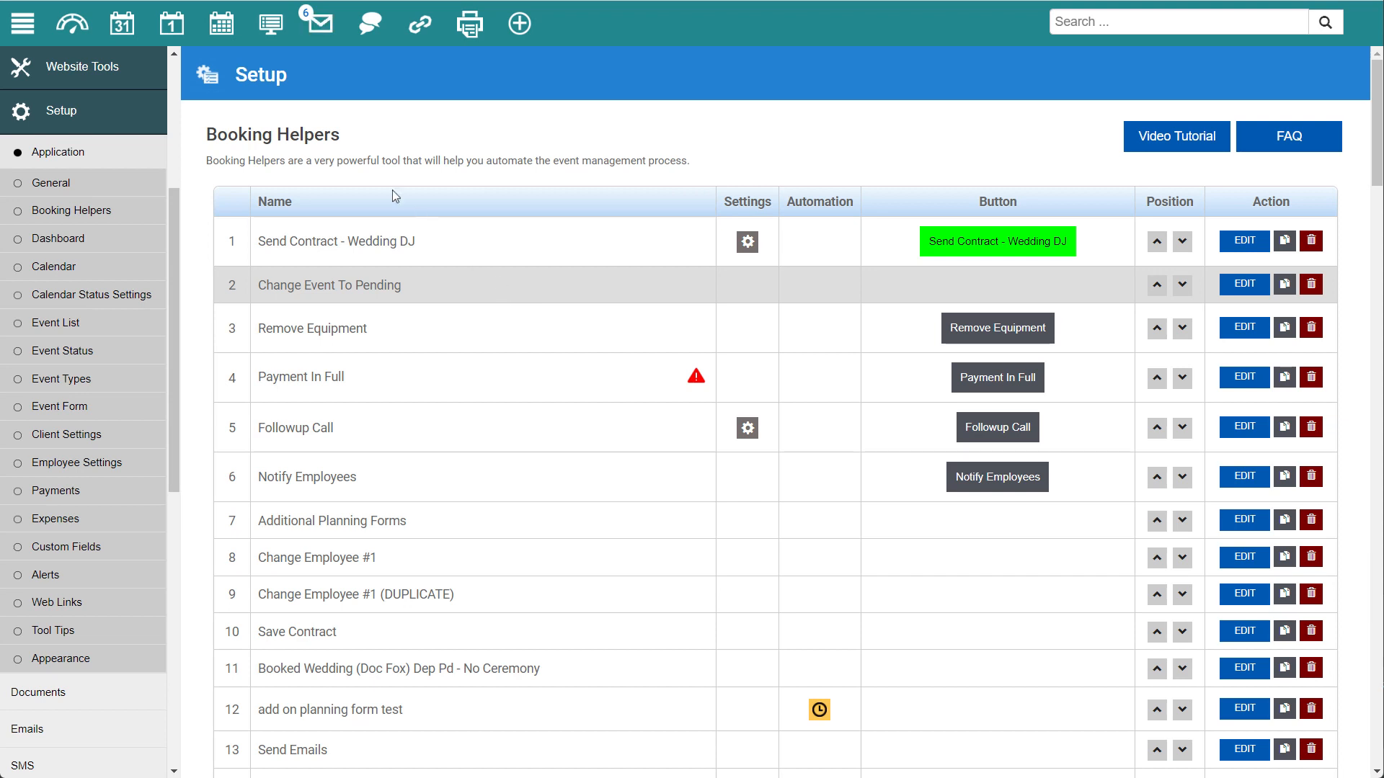
Step: Start a new event and enter the client's first name
{"action": "left_click", "coordinate": [520, 26]}
{"action": "left_click", "coordinate": [568, 65]}
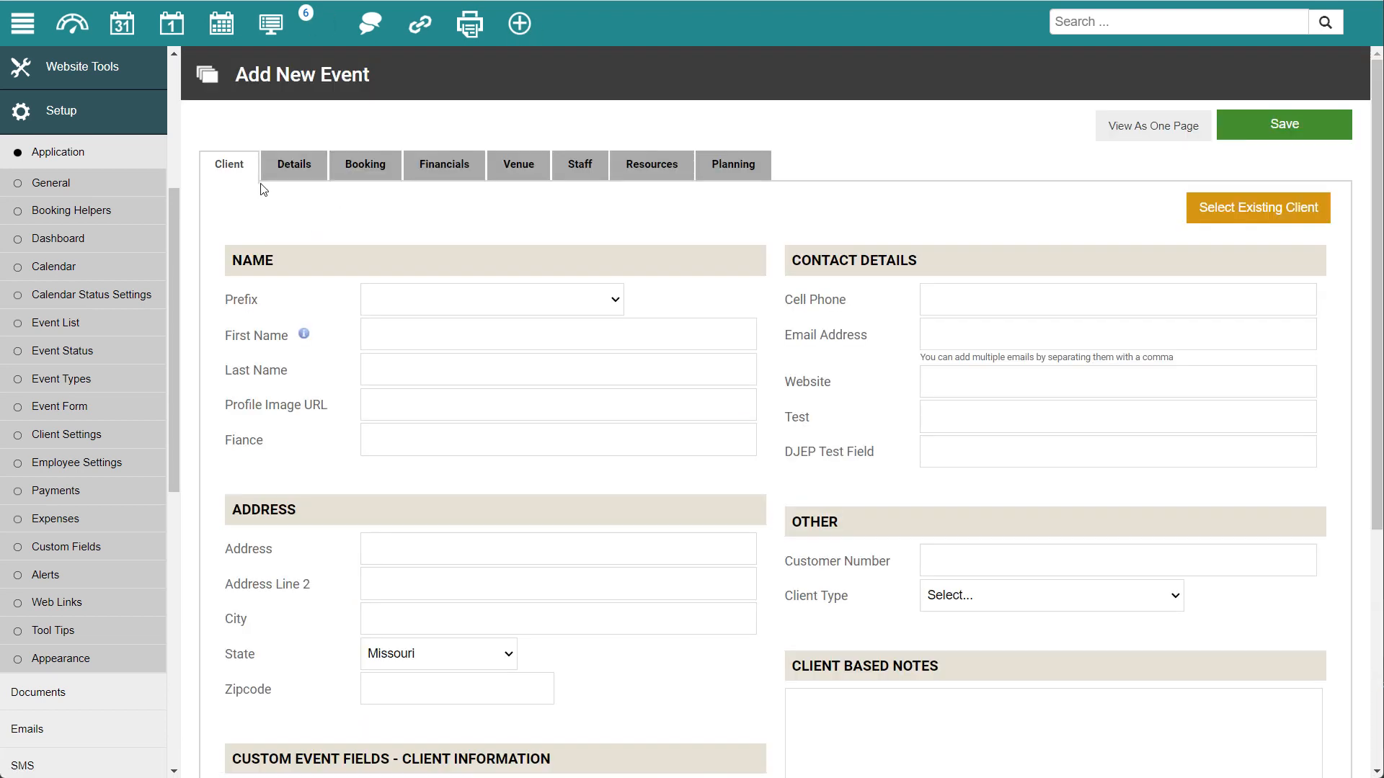
{"action": "left_click", "coordinate": [441, 335]}
{"action": "type", "text": "Test"}
Step: Set the new event's type to Wedding and its event date year to 2050
{"action": "left_click", "coordinate": [294, 165]}
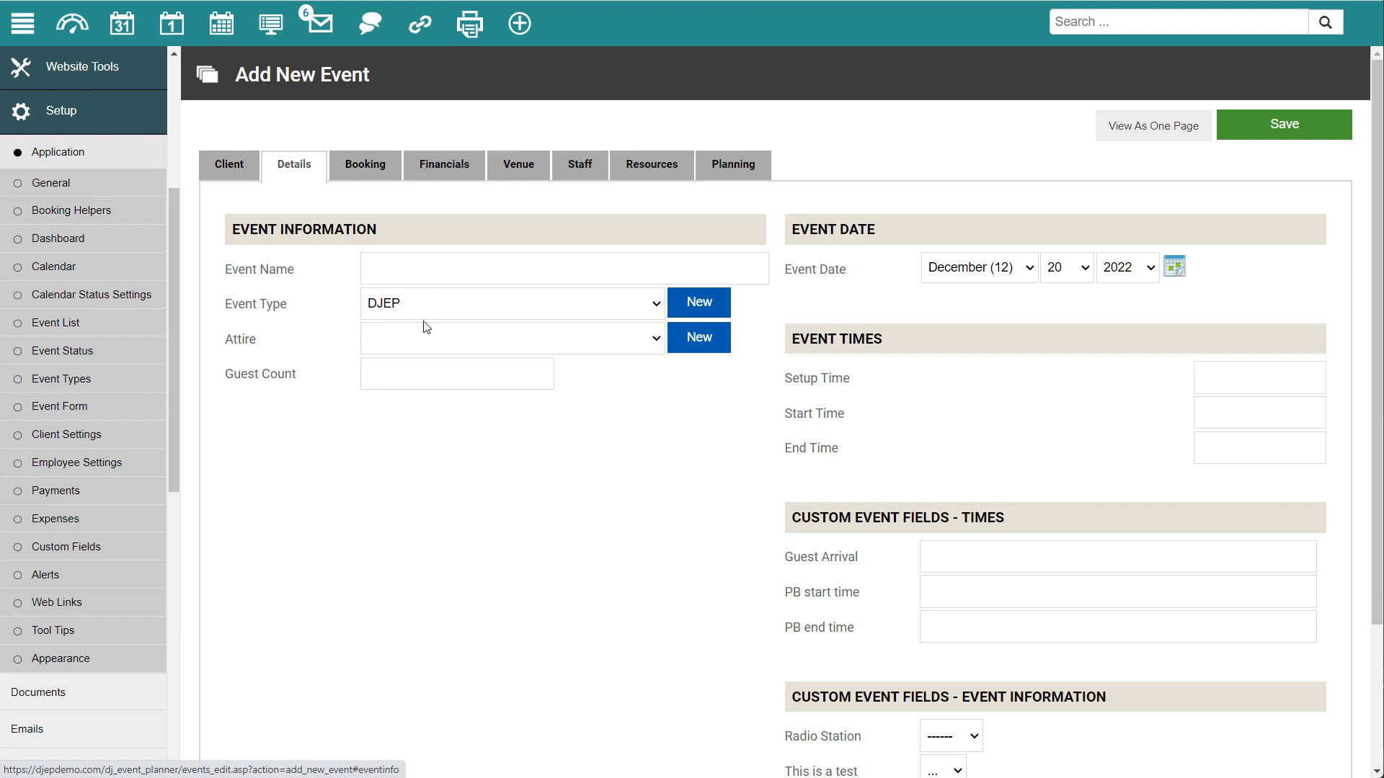
{"action": "left_click", "coordinate": [433, 309]}
{"action": "scroll", "coordinate": [432, 488], "scroll_direction": "down", "scroll_amount": 2}
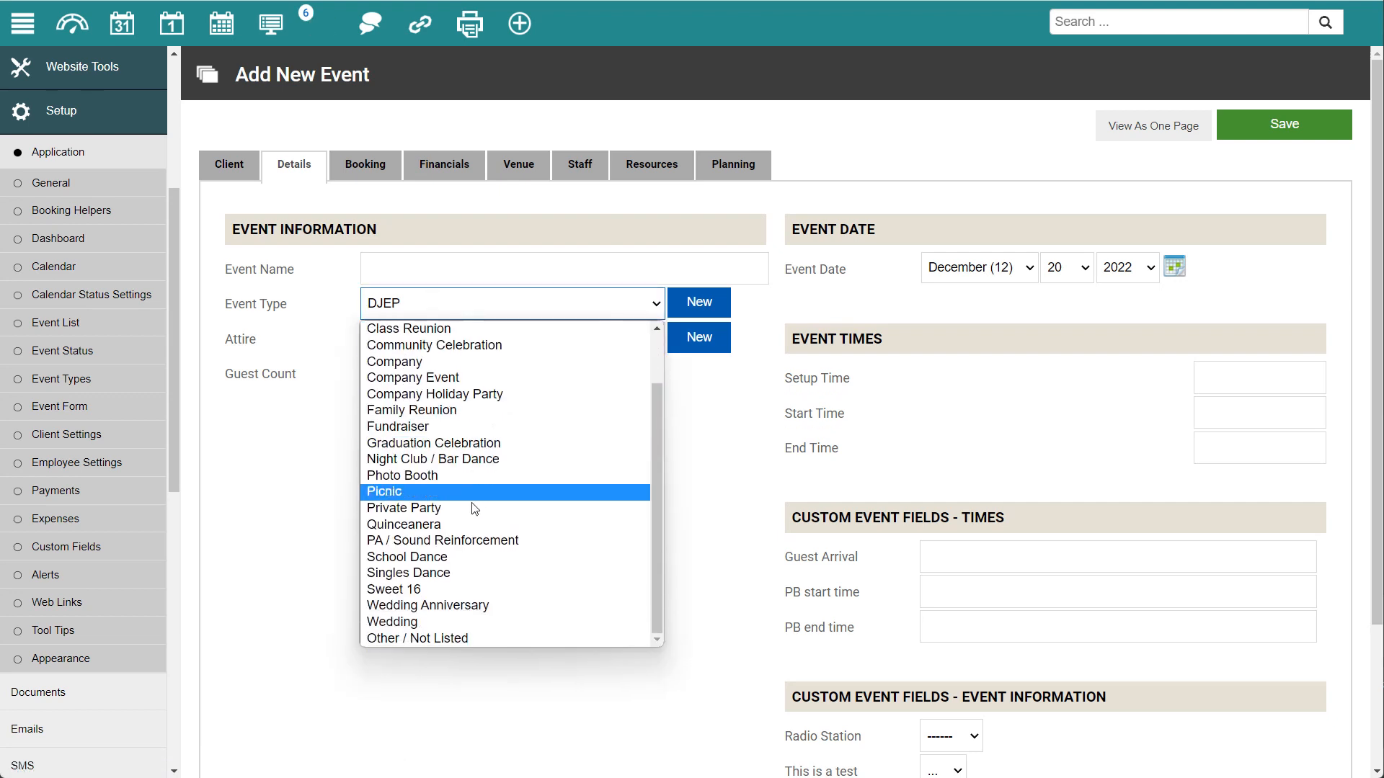
{"action": "left_click", "coordinate": [456, 621]}
{"action": "left_click", "coordinate": [1140, 274]}
{"action": "scroll", "coordinate": [1125, 563], "scroll_direction": "down", "scroll_amount": 6}
{"action": "left_click", "coordinate": [1129, 597]}
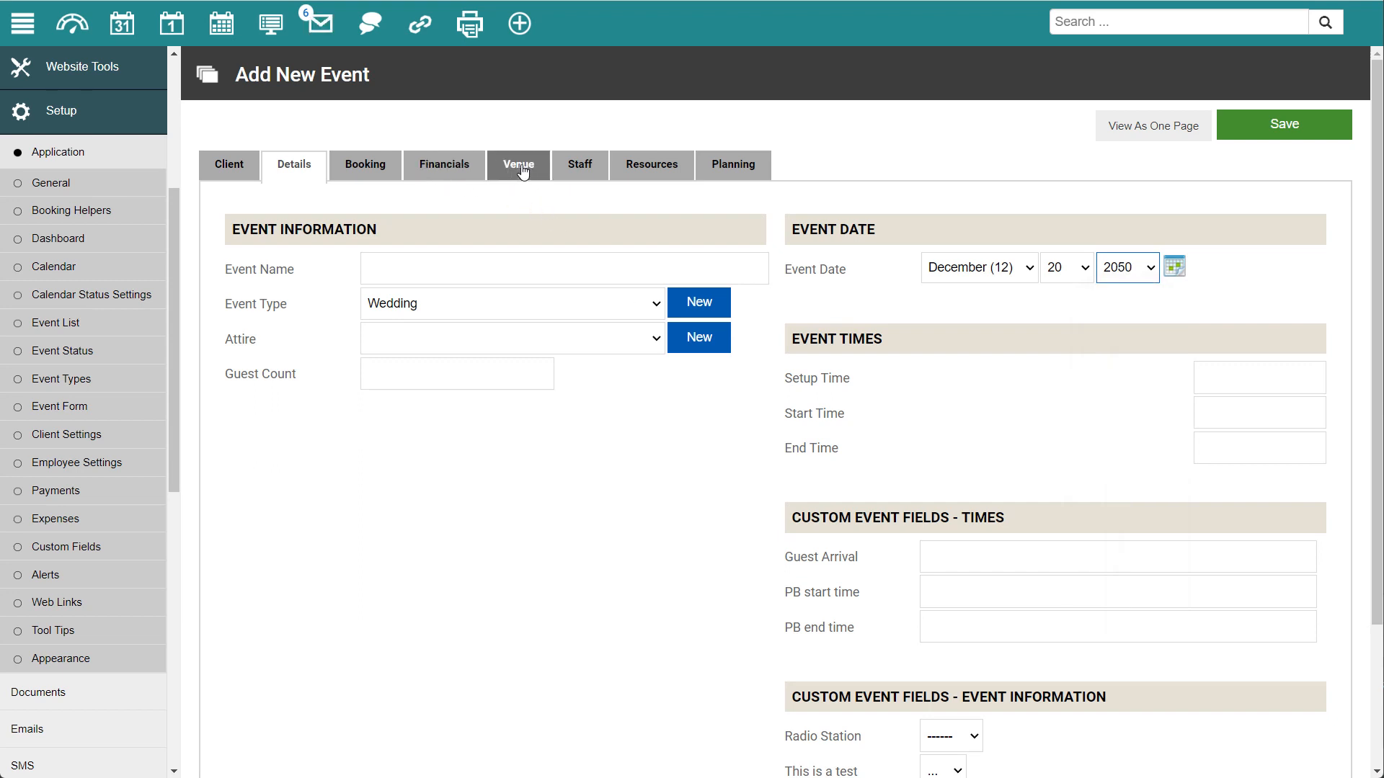
Step: Check the assigned staff, then save the new wedding event to reach its Event Details page
{"action": "left_click", "coordinate": [580, 164]}
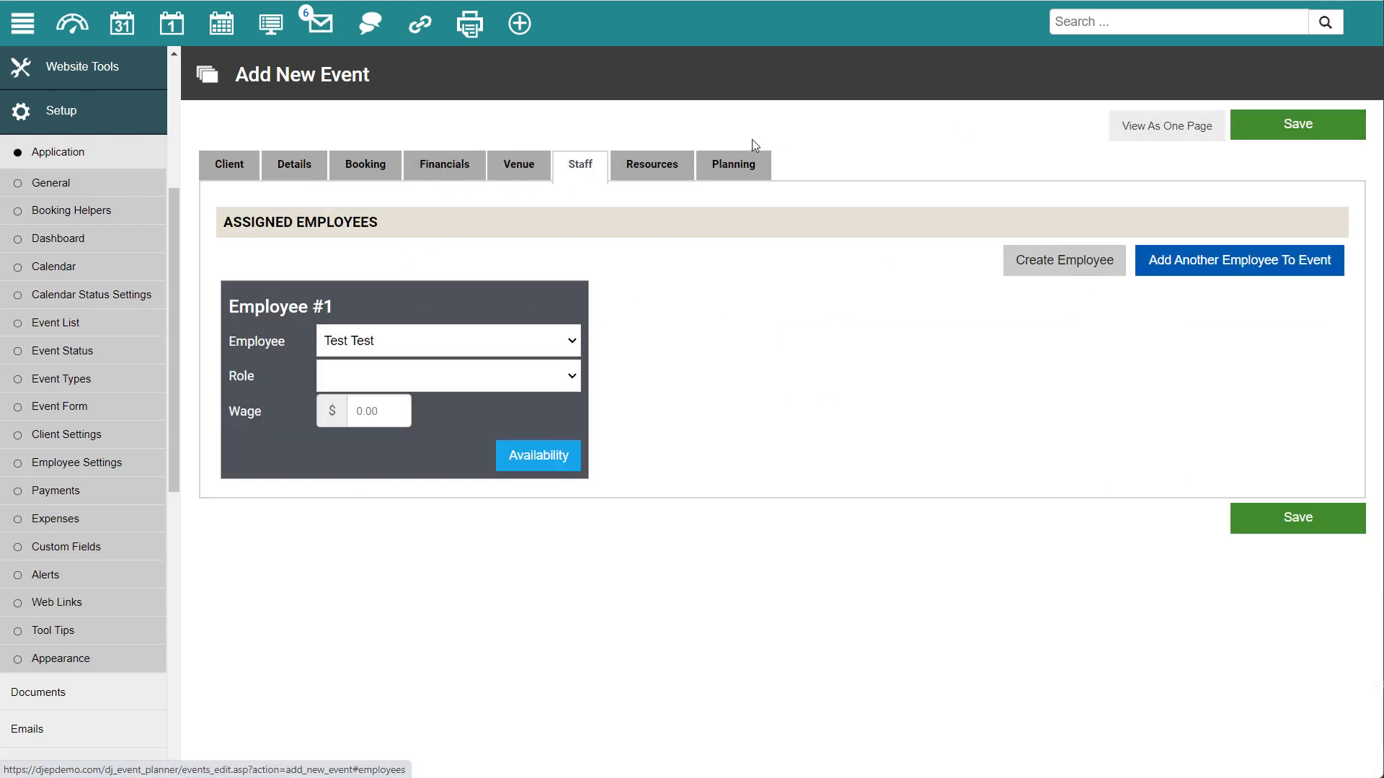
{"action": "left_click", "coordinate": [1287, 124]}
{"action": "left_click_drag", "start_coordinate": [1261, 164], "coordinate": [1198, 638]}
{"action": "left_click", "coordinate": [937, 133]}
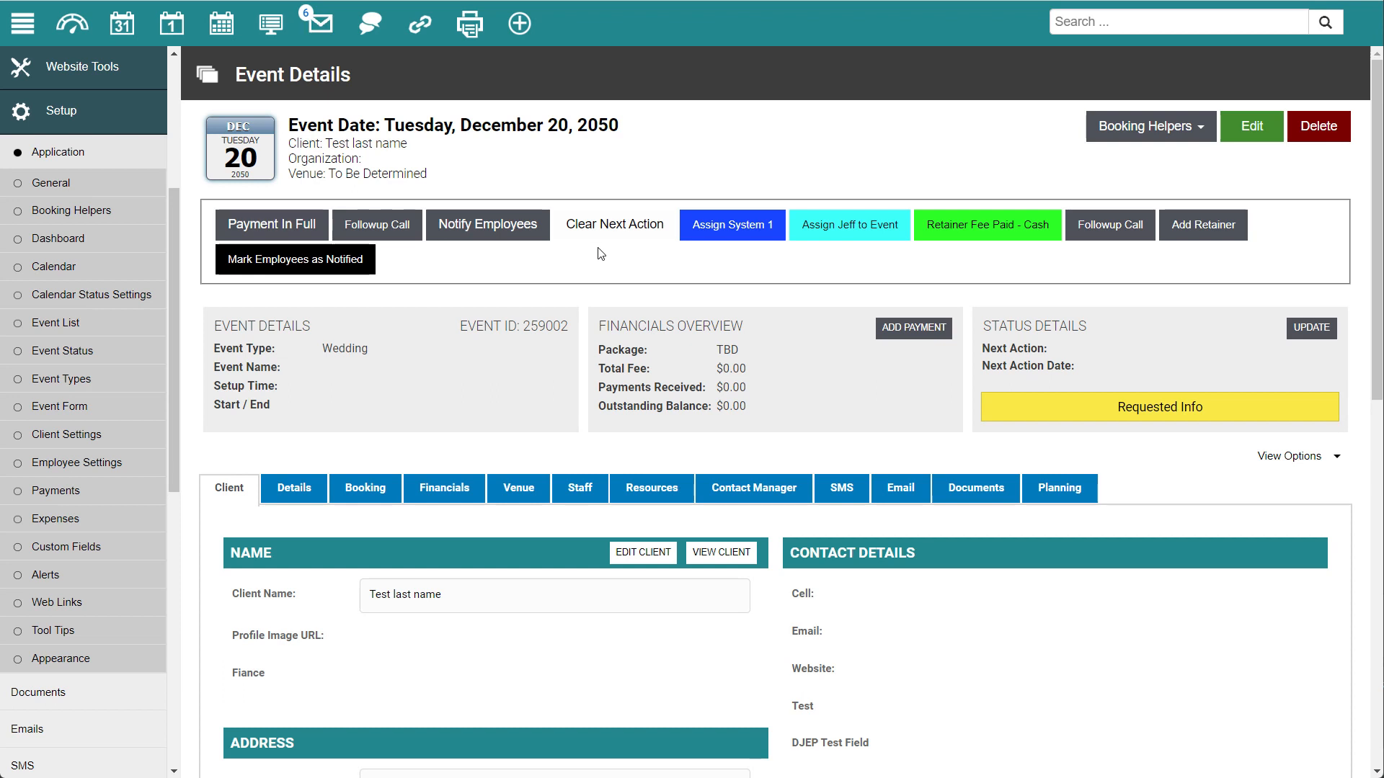
Step: Open the Support Center from the support options
{"action": "left_click_drag", "start_coordinate": [177, 231], "coordinate": [175, 584]}
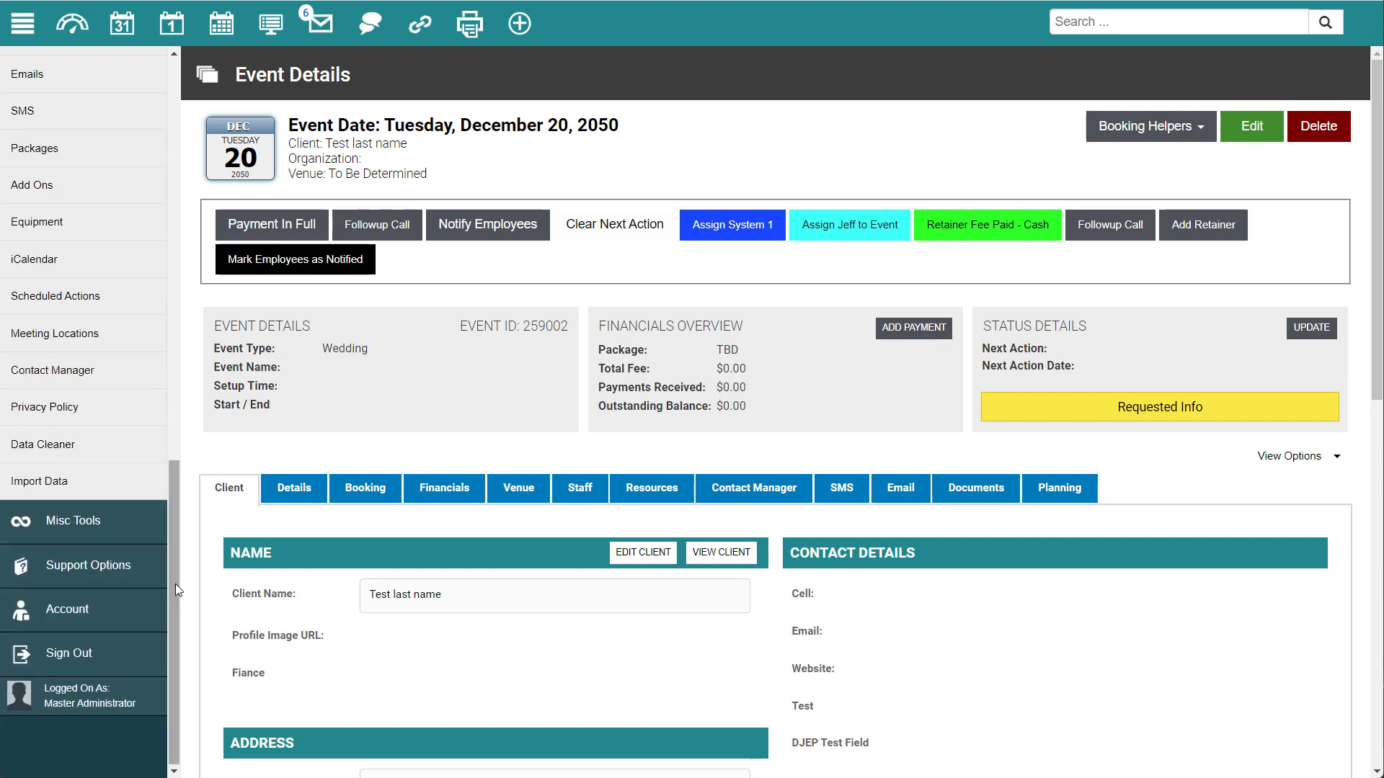
{"action": "left_click", "coordinate": [70, 569]}
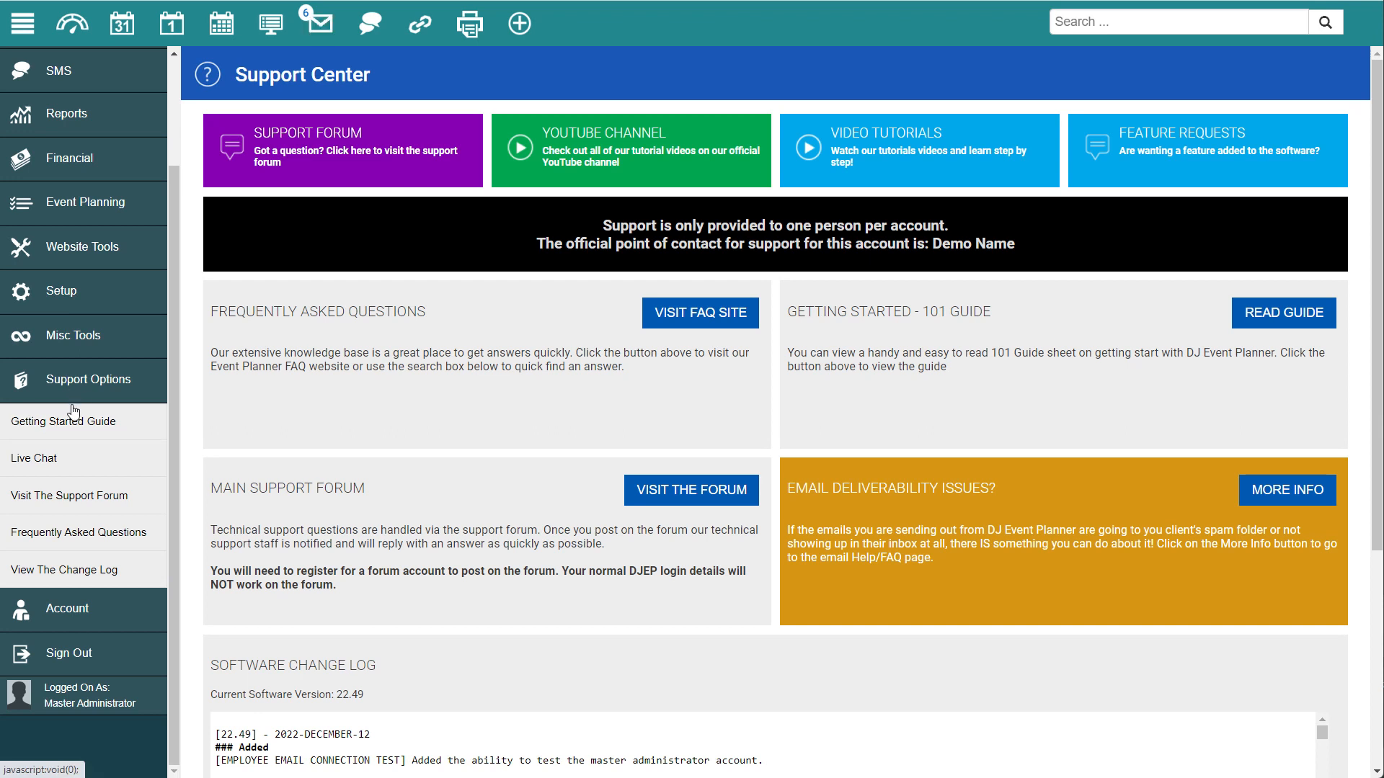